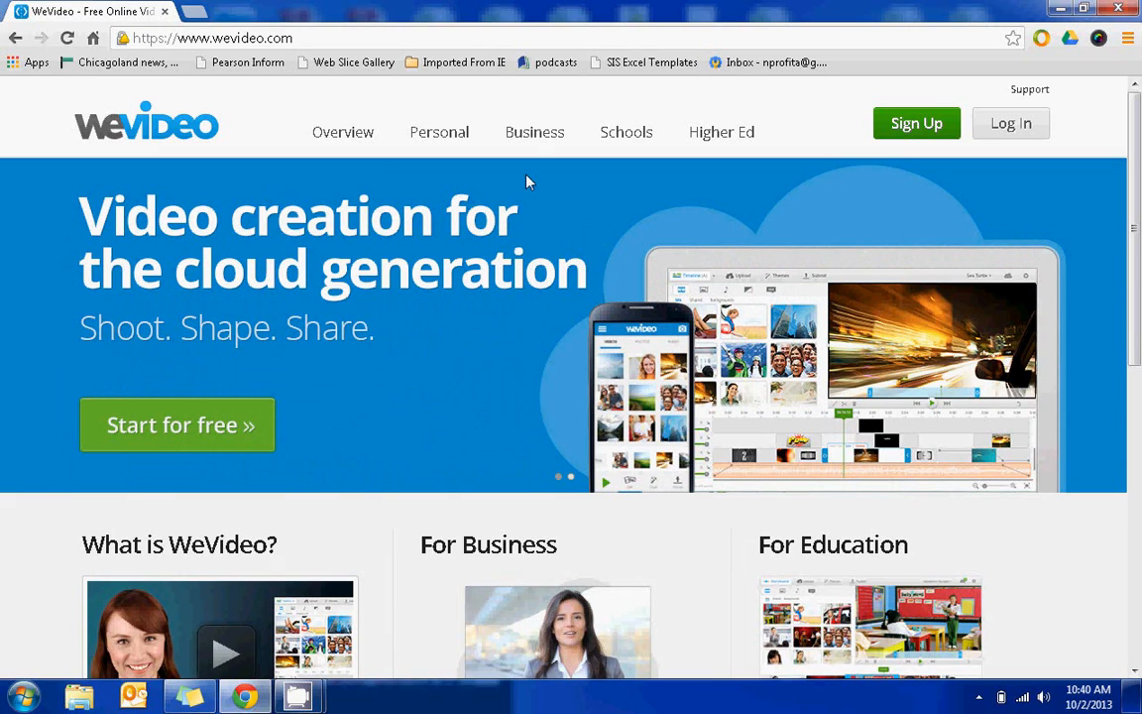
Step: Sign up for the Free plan with the Google account, accept the permission request and create a new video
click(904, 136)
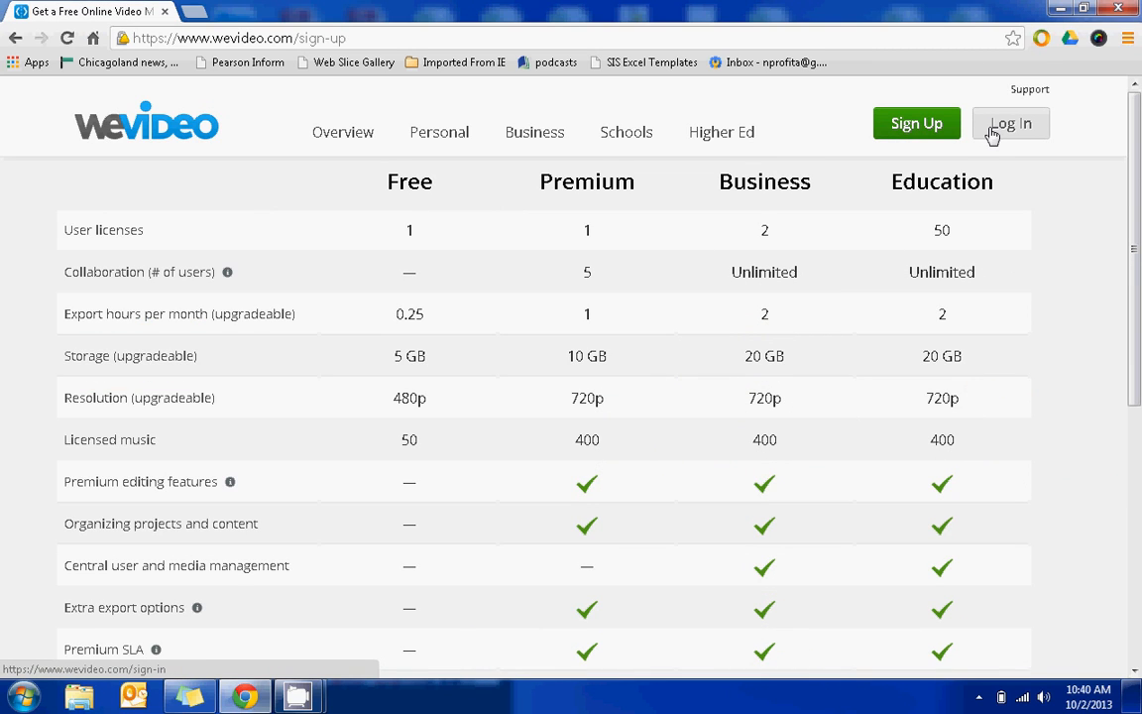
scroll(1121, 406, down, 4)
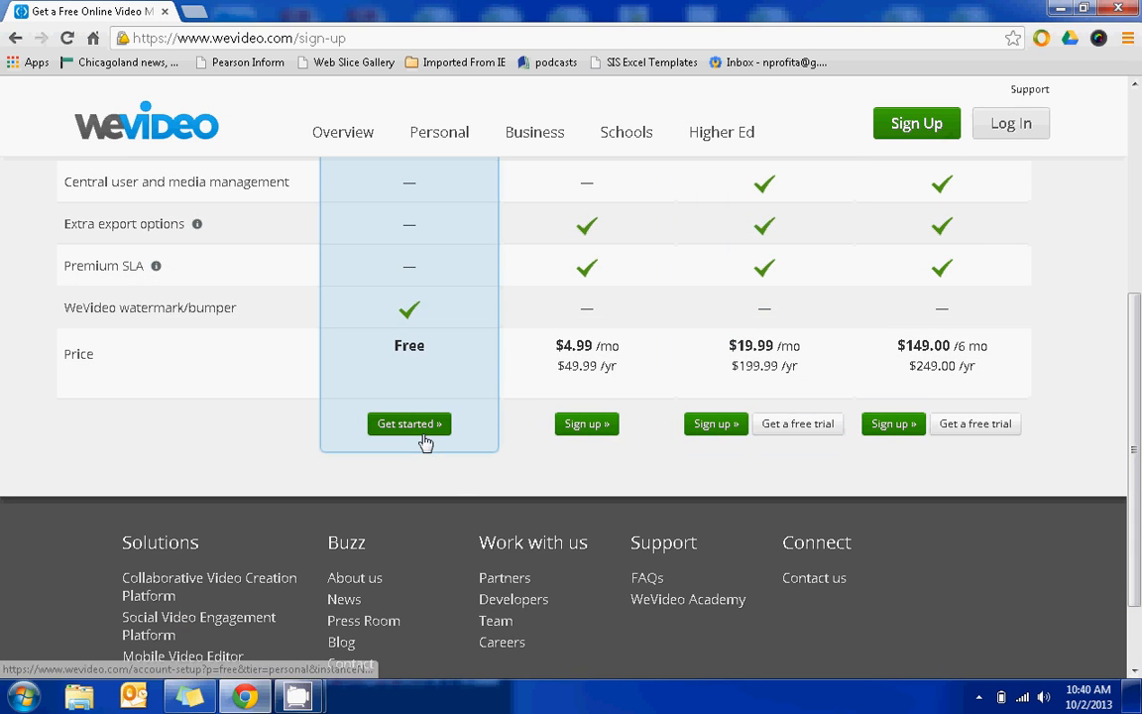
click(422, 428)
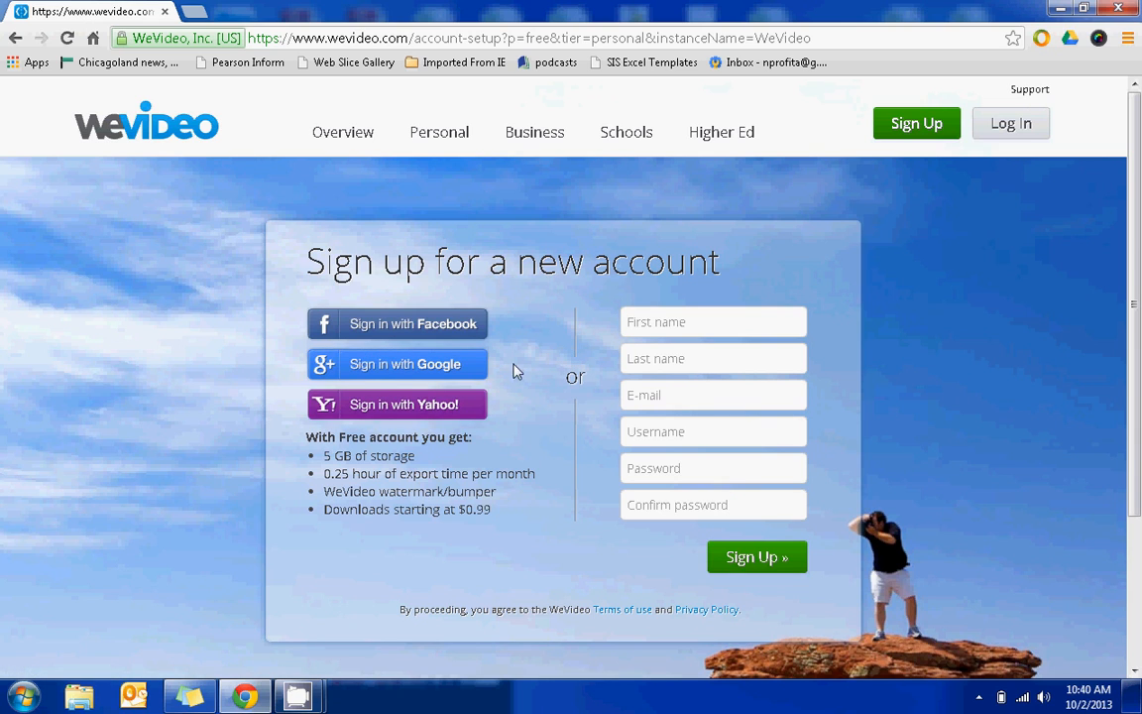
click(414, 373)
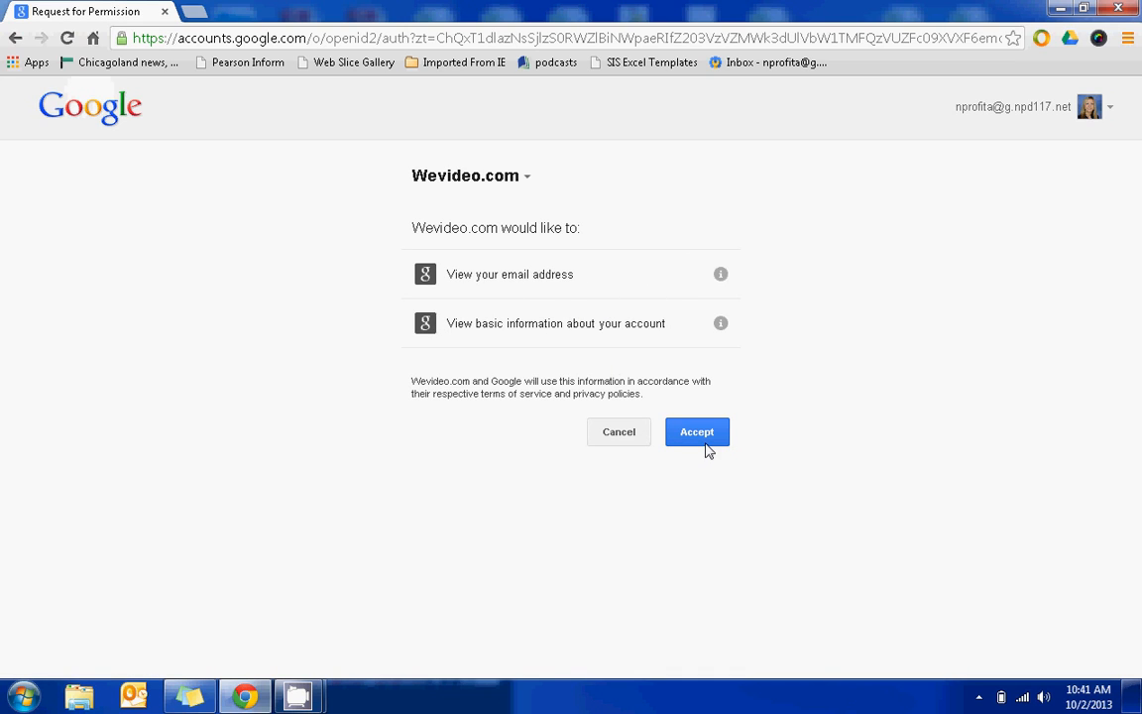
click(697, 432)
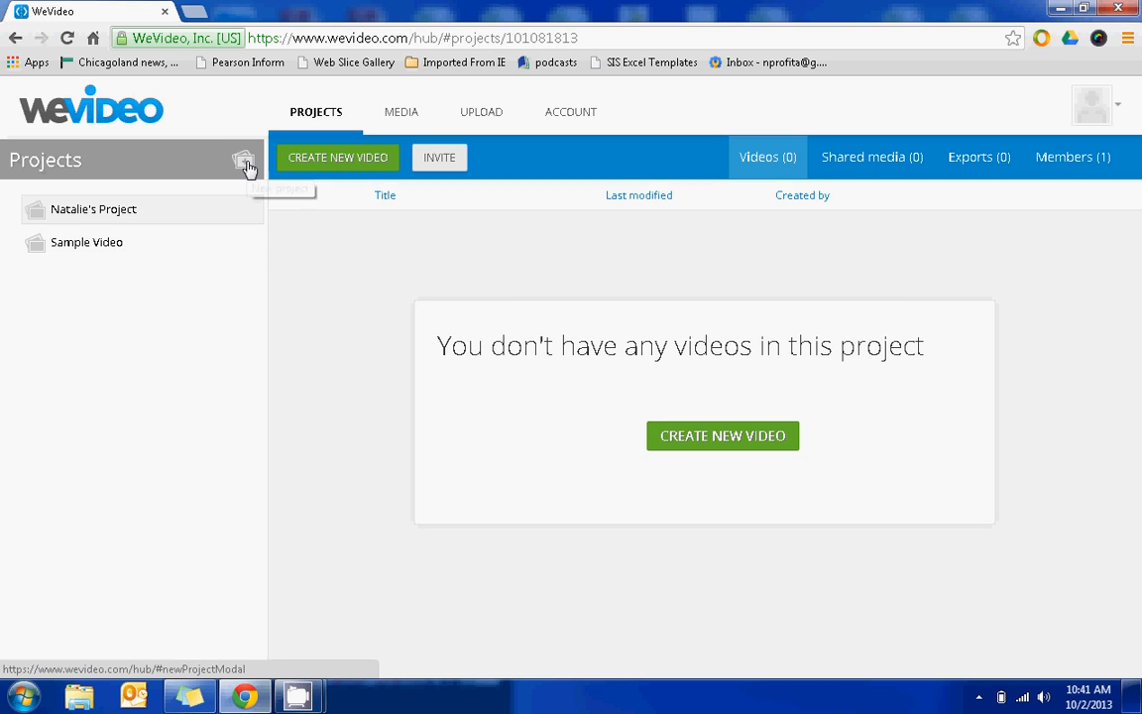
click(337, 169)
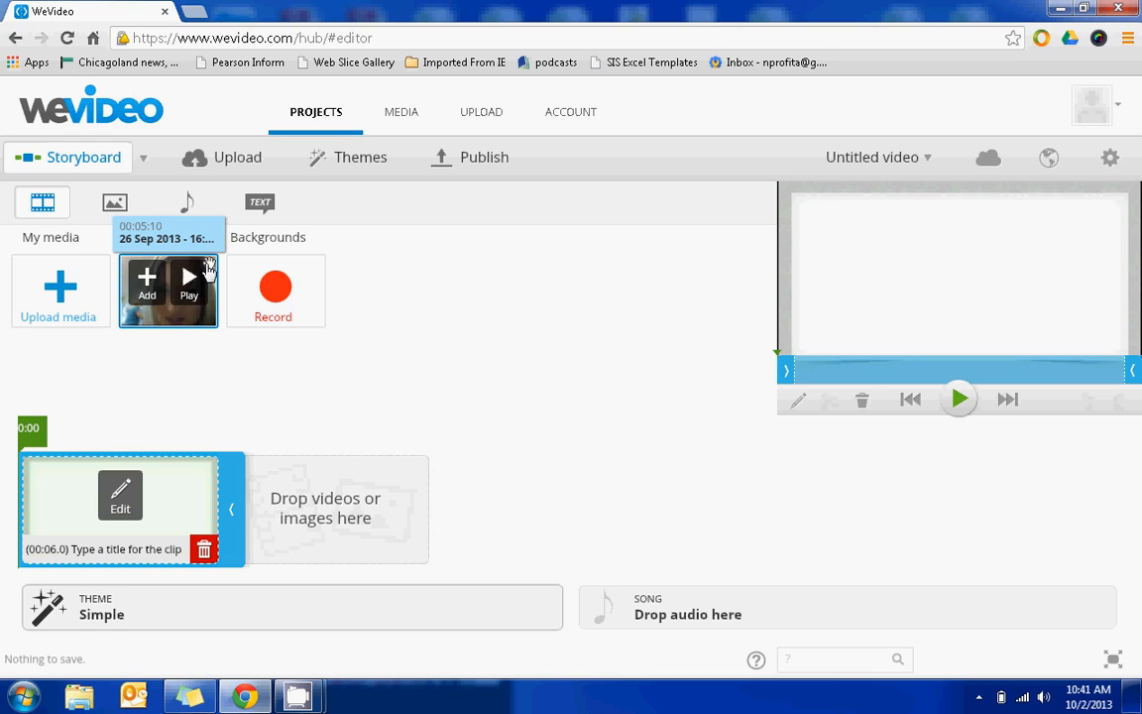
Step: View the project in the simple and advanced Timeline modes, and return to Storyboard mode with no clip selected
click(146, 161)
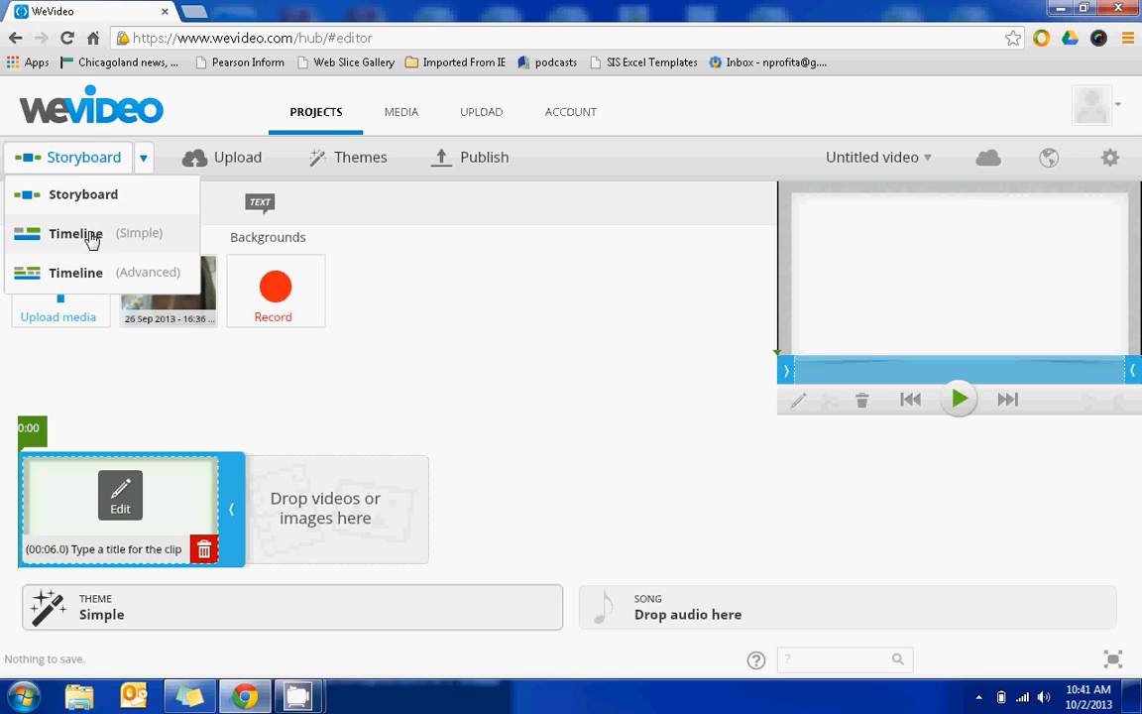
click(92, 234)
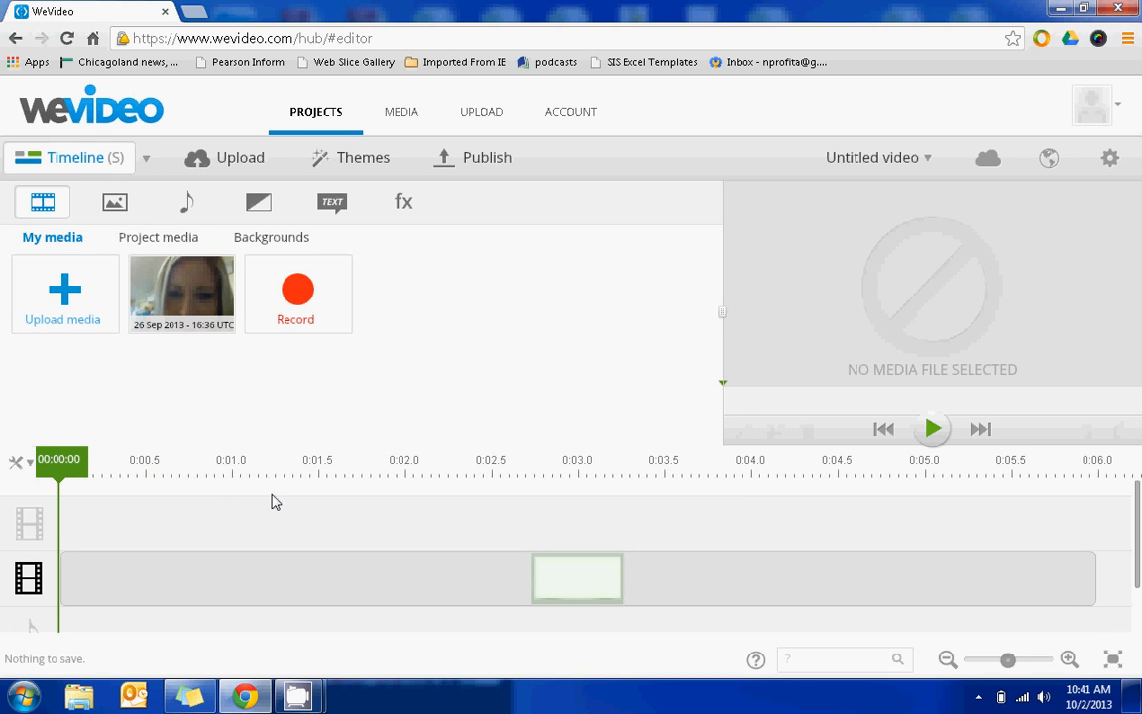
click(145, 159)
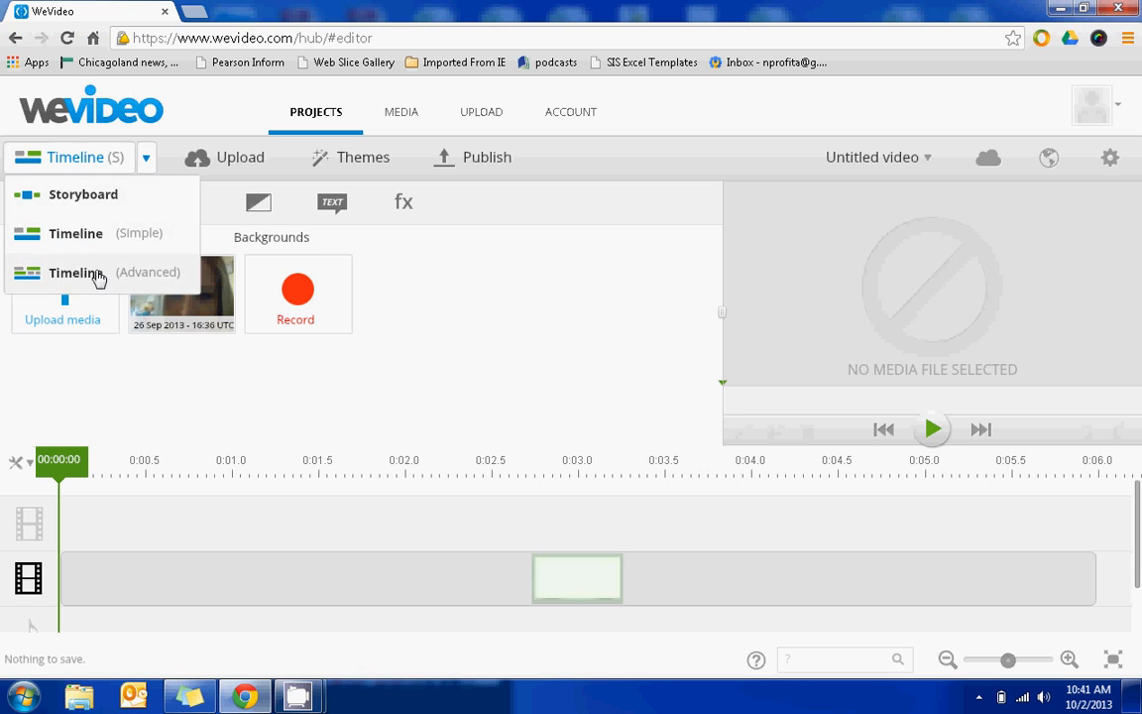
click(98, 273)
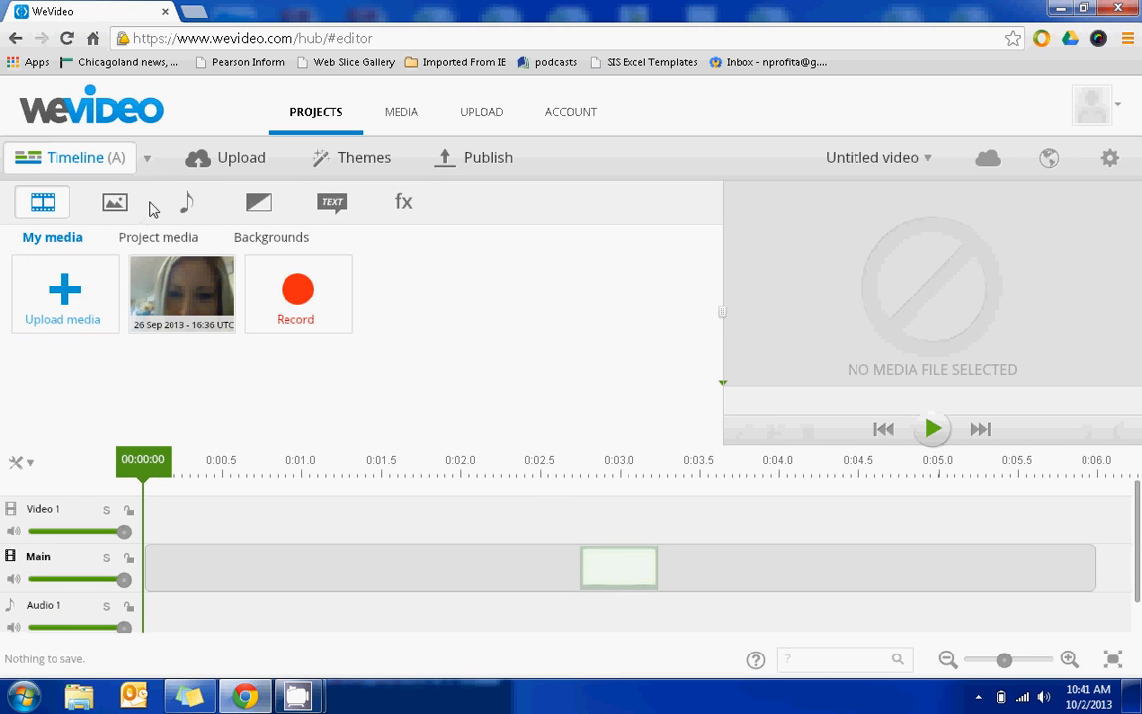
click(154, 167)
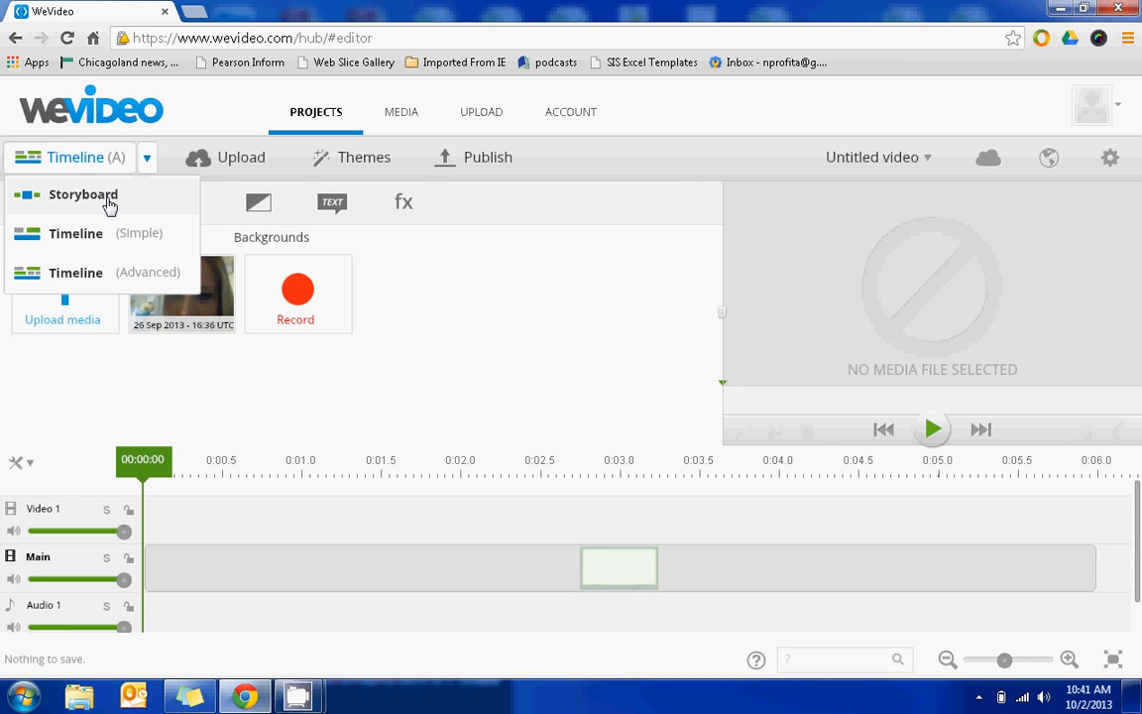
click(97, 194)
click(446, 509)
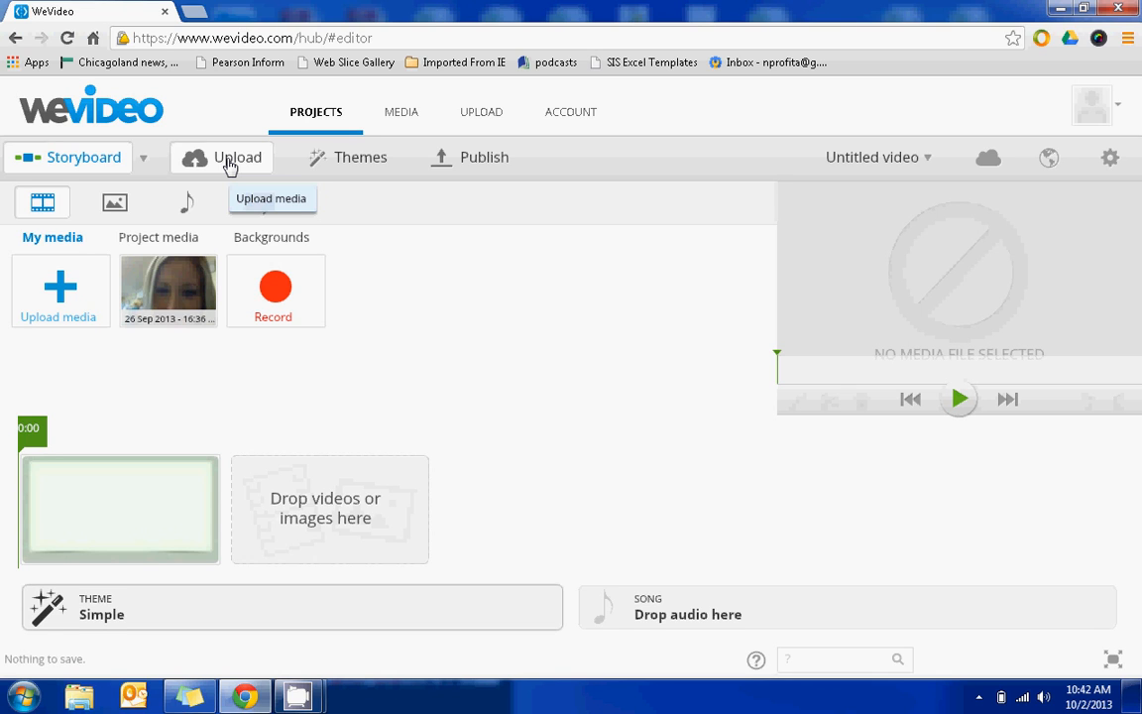
Step: Import the Lexile Framework image from Google Drive into the media library and return to the storyboard
click(228, 165)
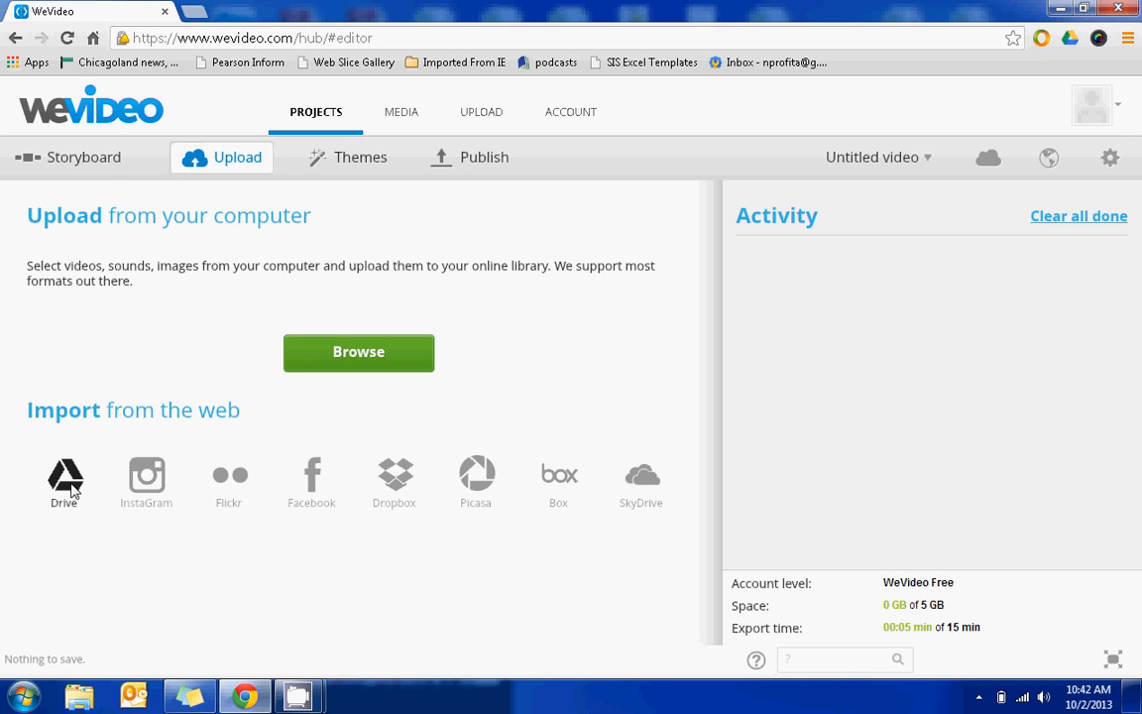
click(72, 490)
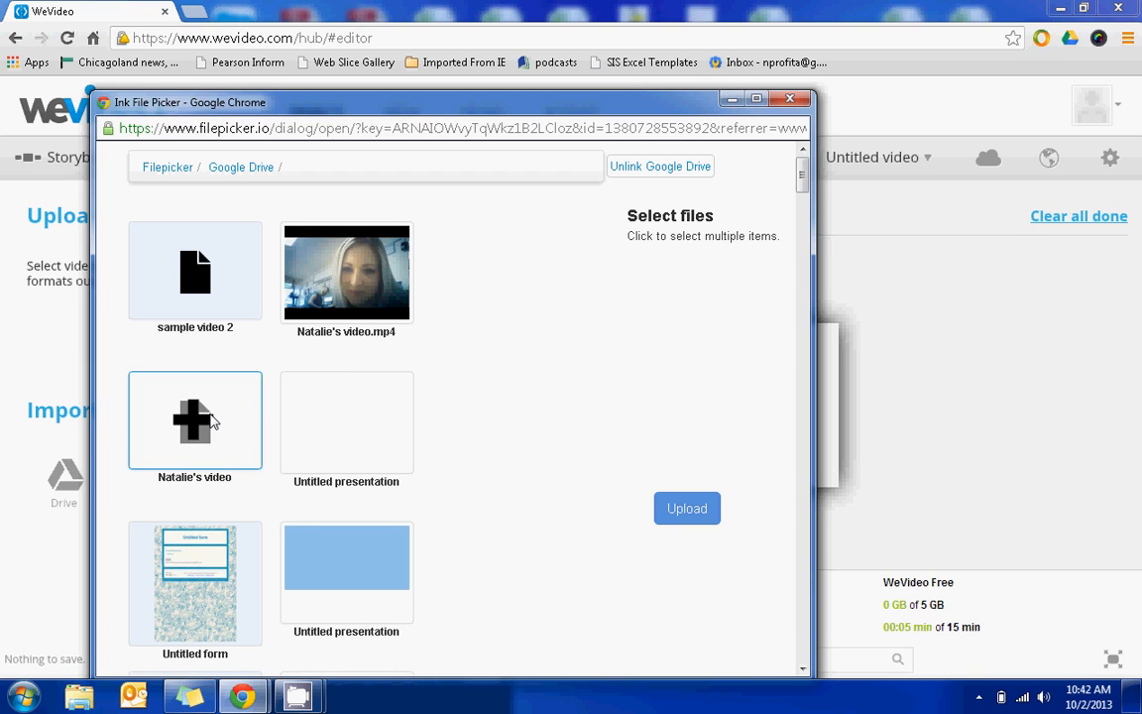
drag(803, 180, 805, 236)
click(363, 285)
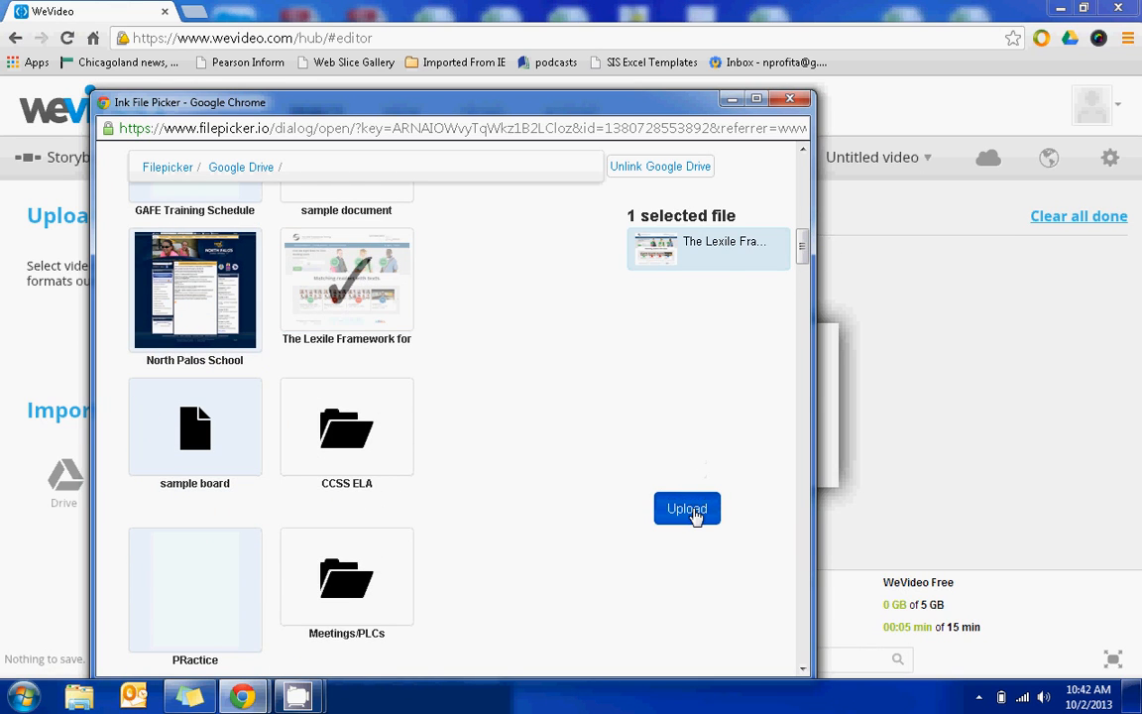
click(687, 510)
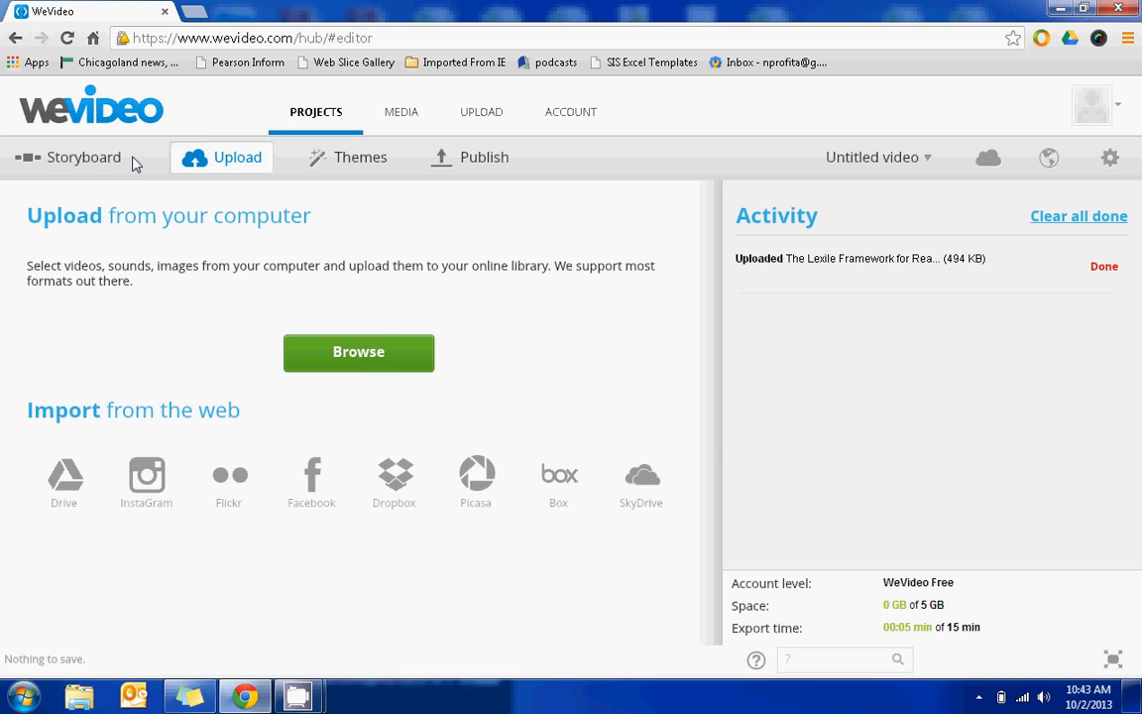
click(84, 160)
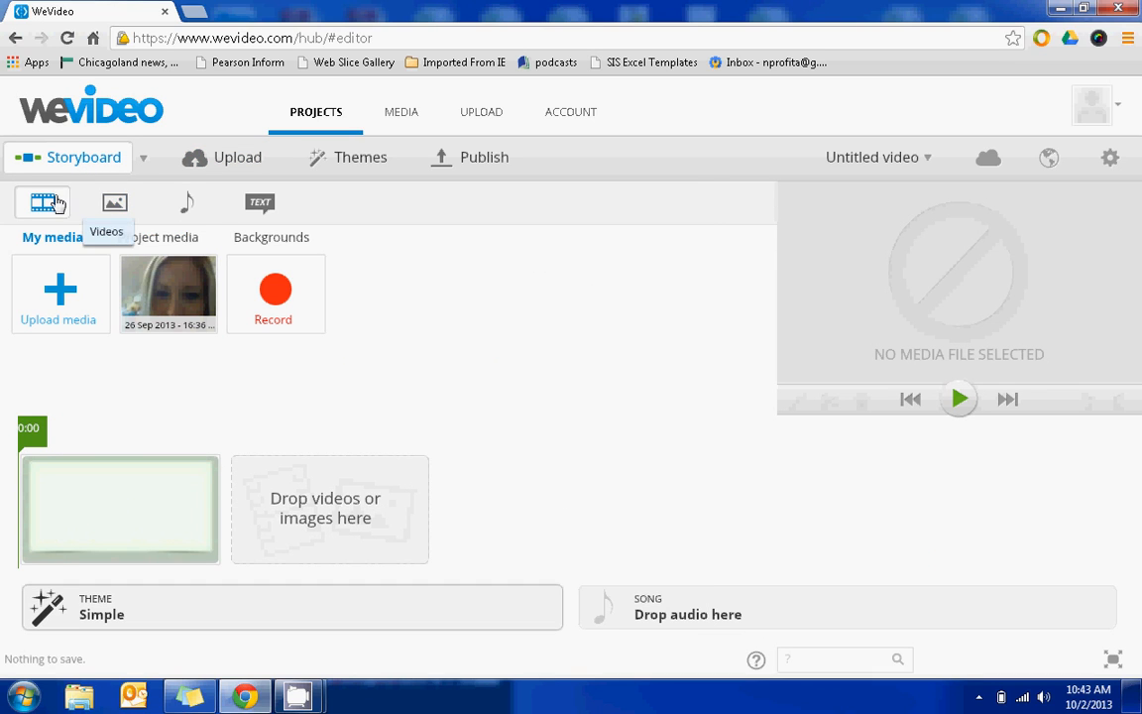
Step: Look through the image, music, text and video categories of the media library
click(114, 206)
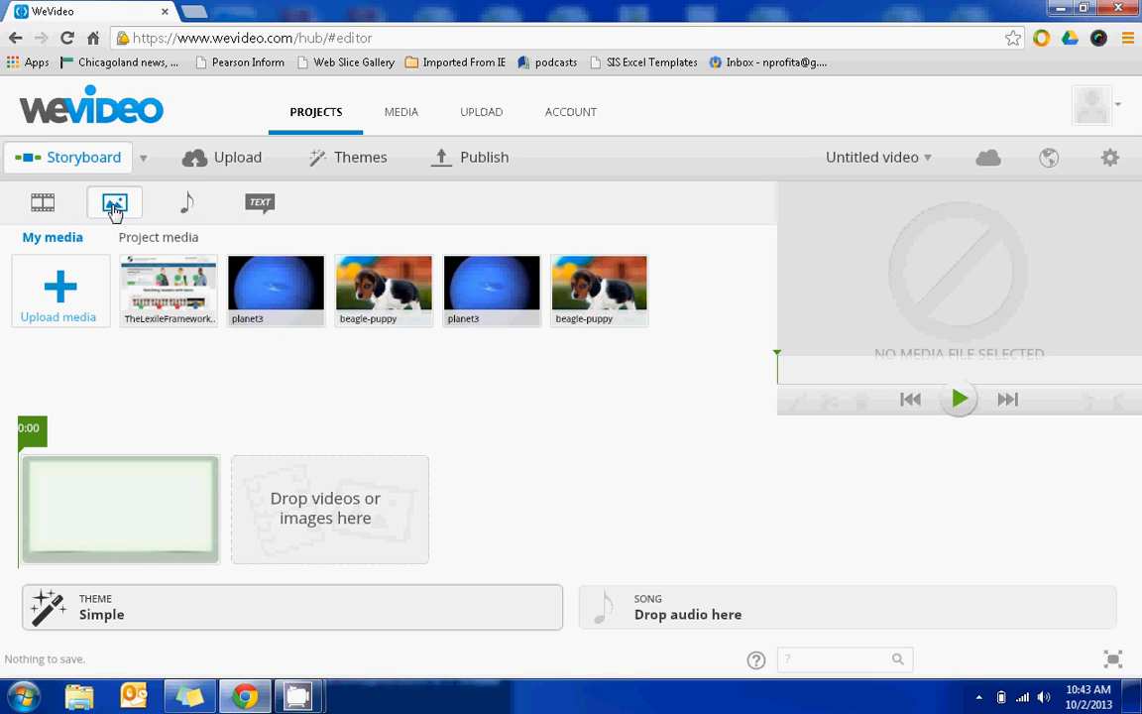
mouse_move(163, 287)
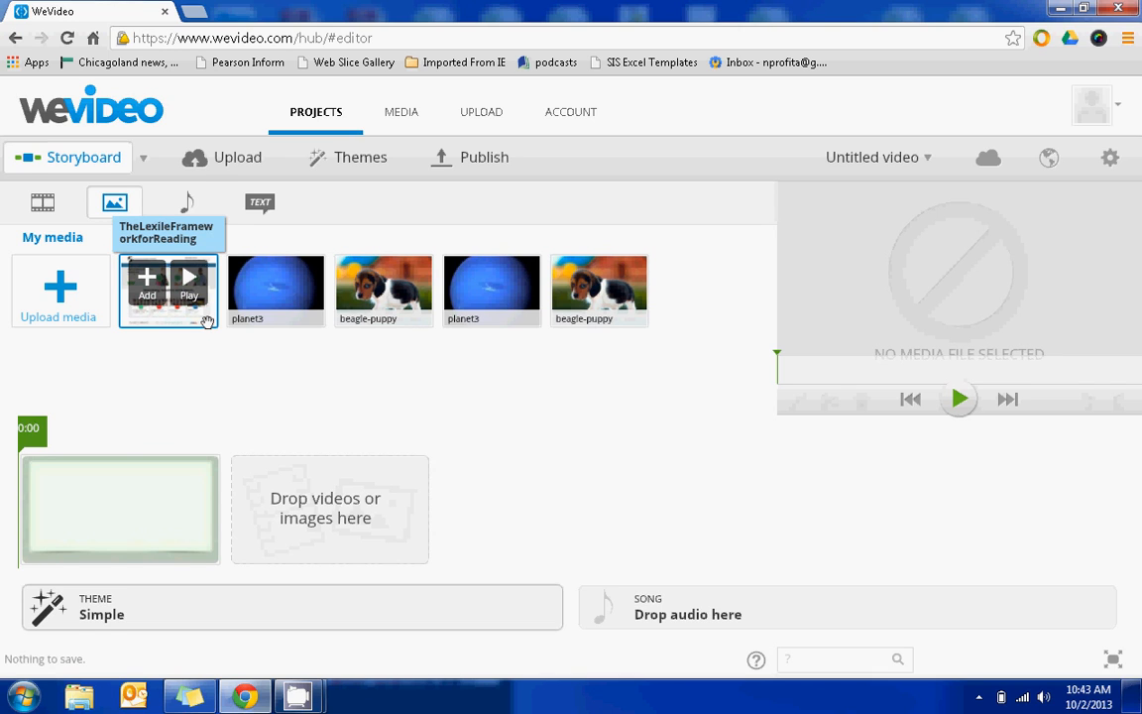
click(187, 216)
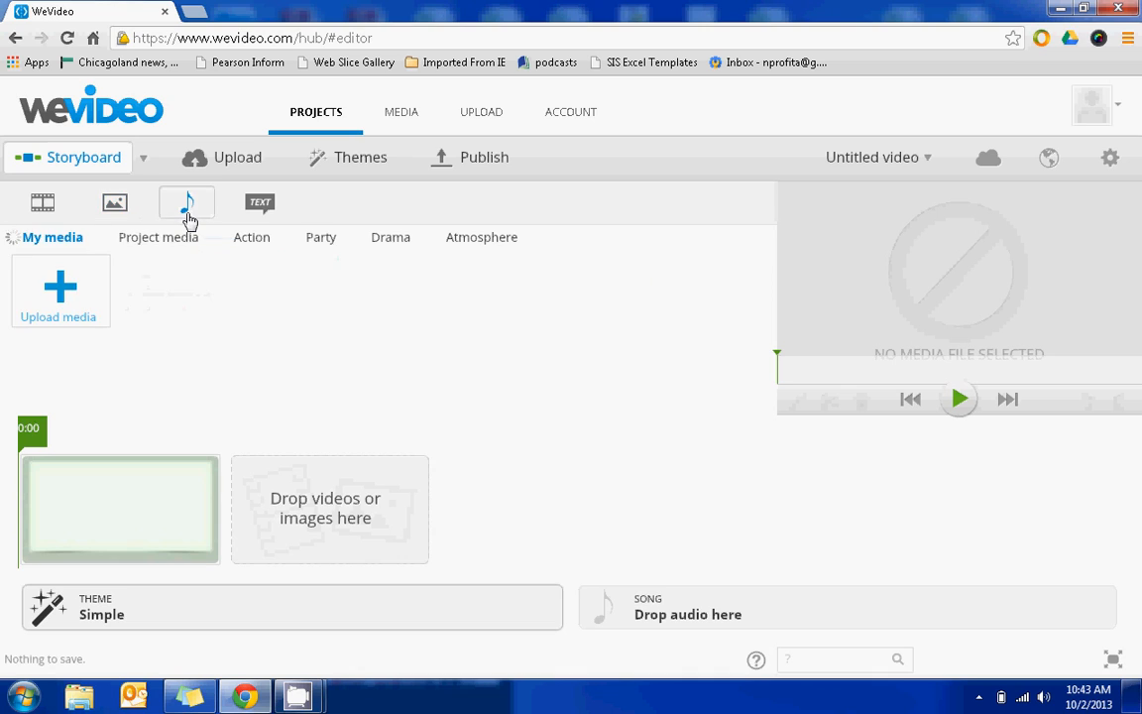
click(260, 203)
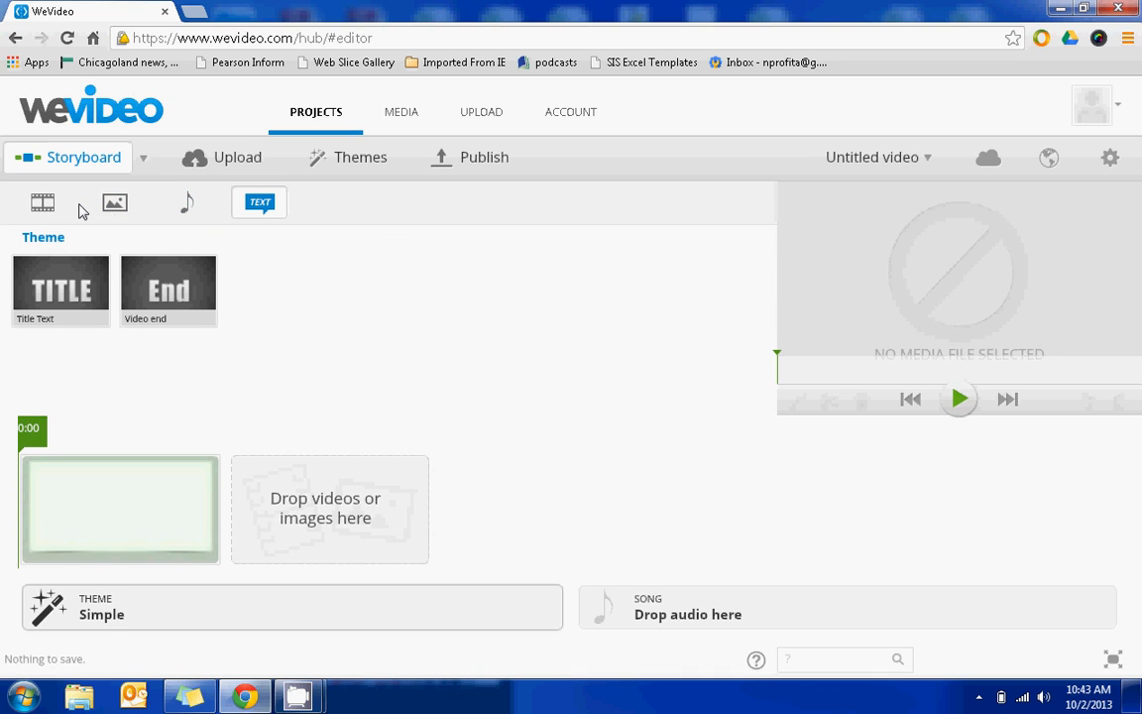
click(41, 202)
mouse_move(169, 289)
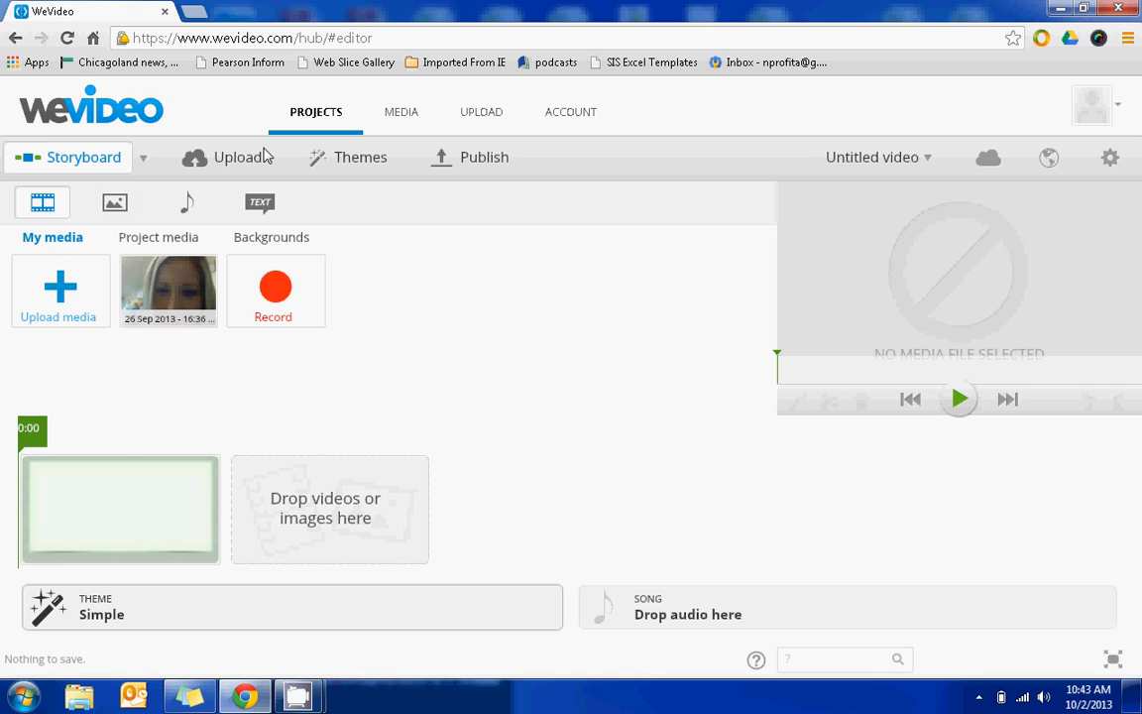
Step: Browse the available video themes without choosing a new one, and return to the storyboard
click(369, 167)
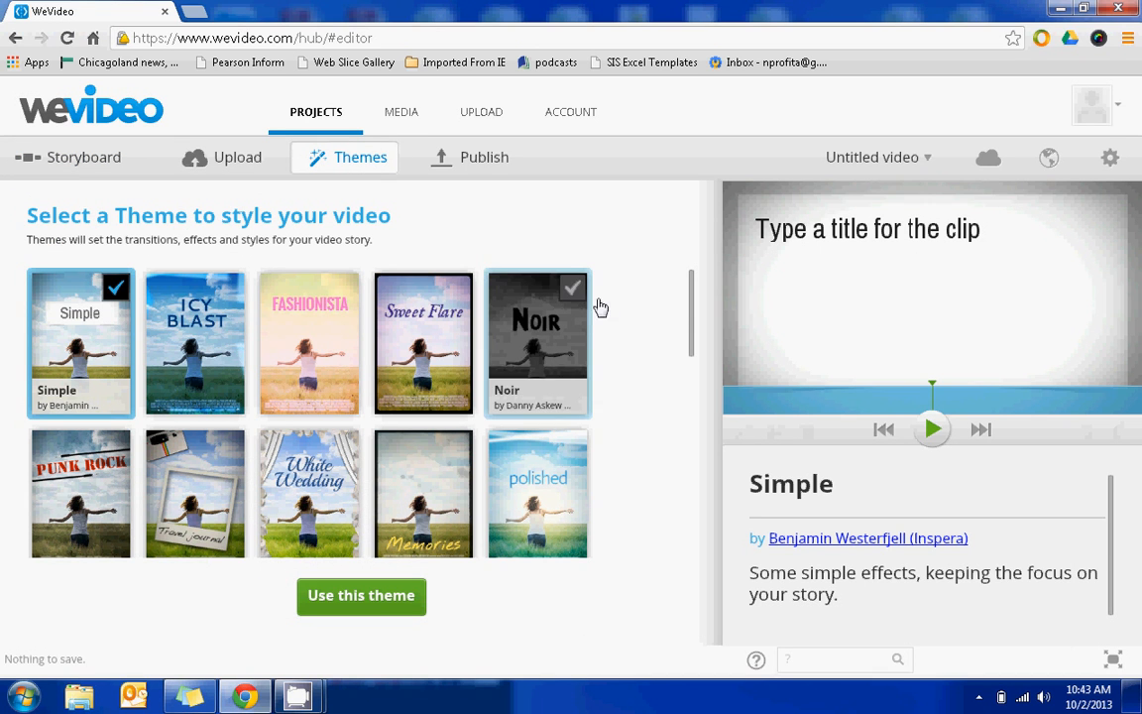
drag(694, 327, 694, 233)
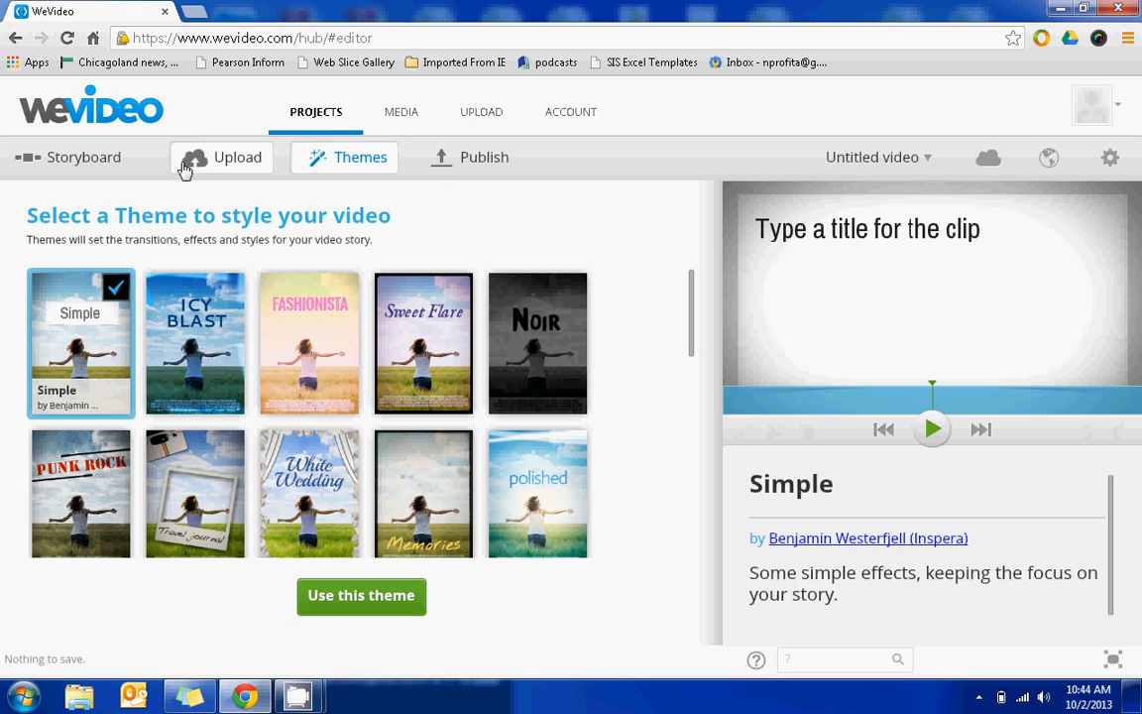
click(78, 161)
Step: Delete the placeholder title clip from the storyboard
click(140, 656)
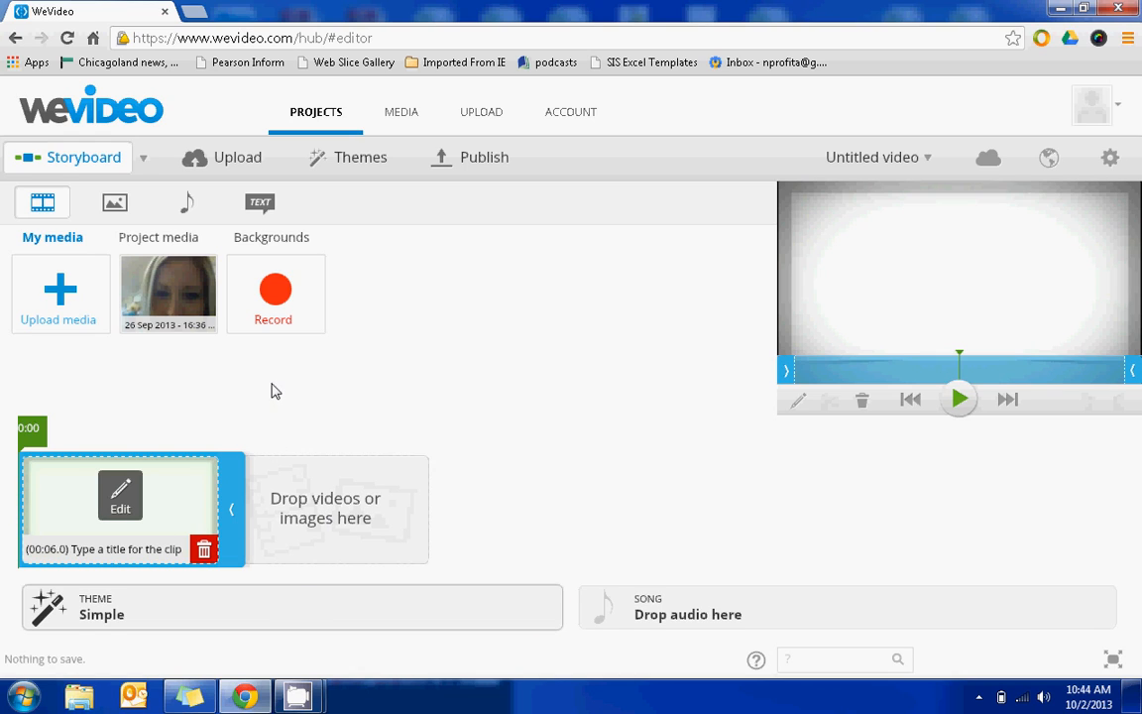
click(205, 548)
mouse_move(174, 315)
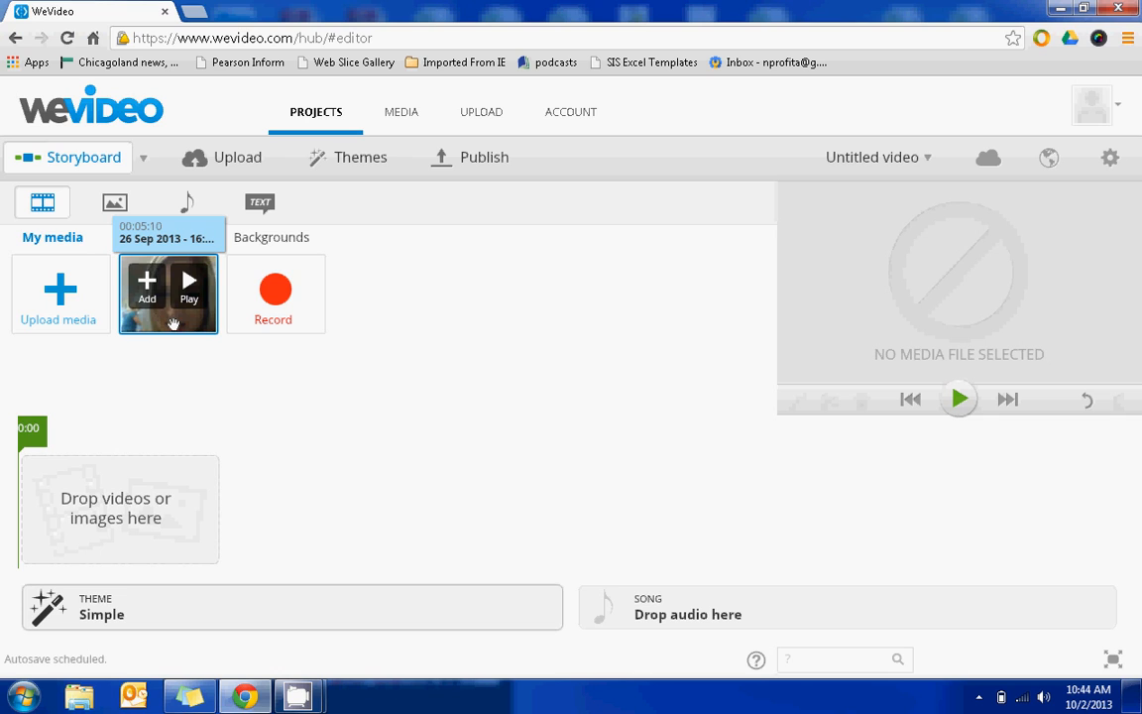
click(281, 308)
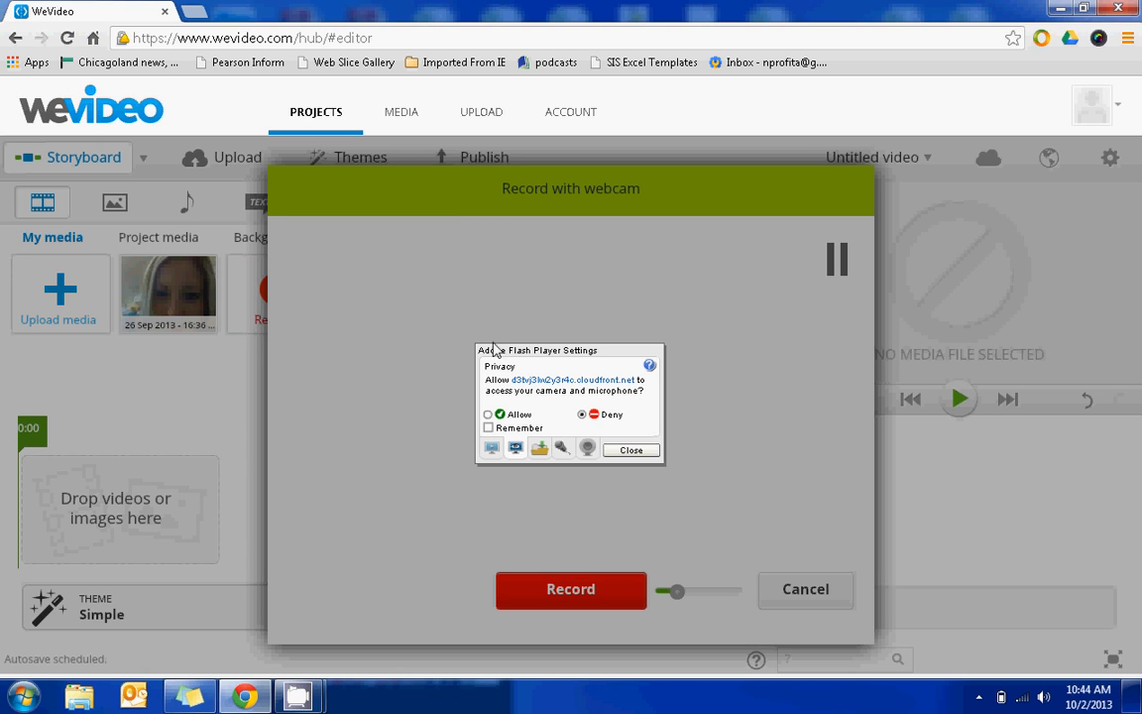
click(635, 451)
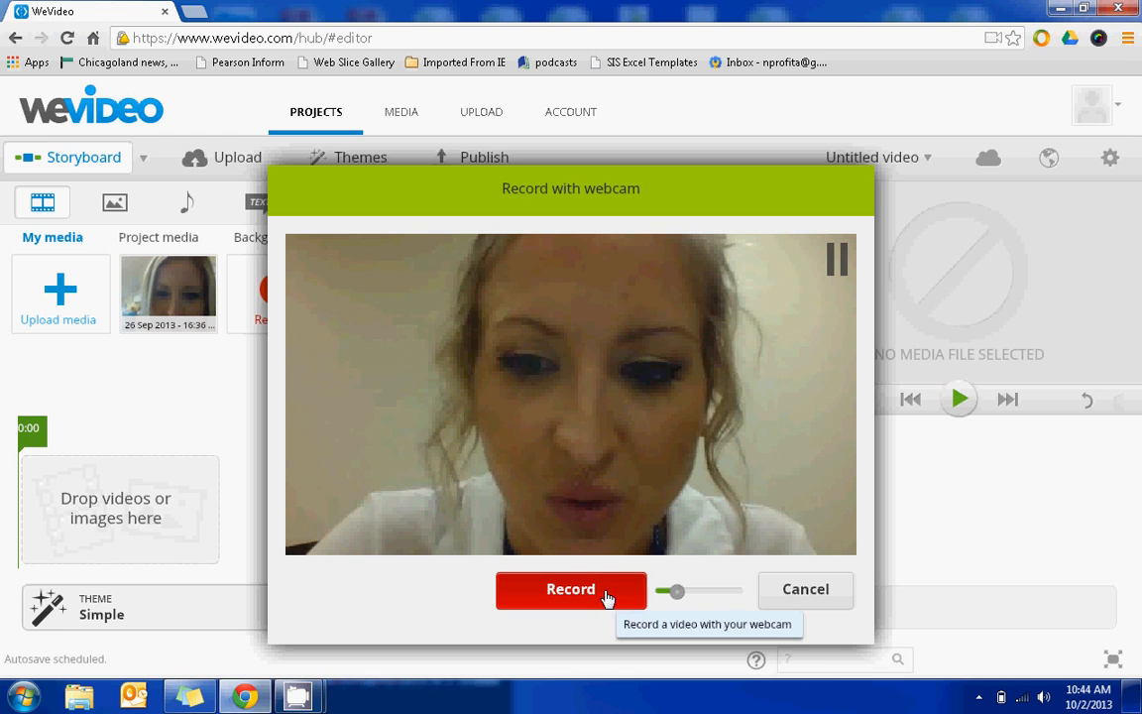
mouse_move(677, 592)
mouse_down()
mouse_move(736, 591)
mouse_move(689, 592)
mouse_up()
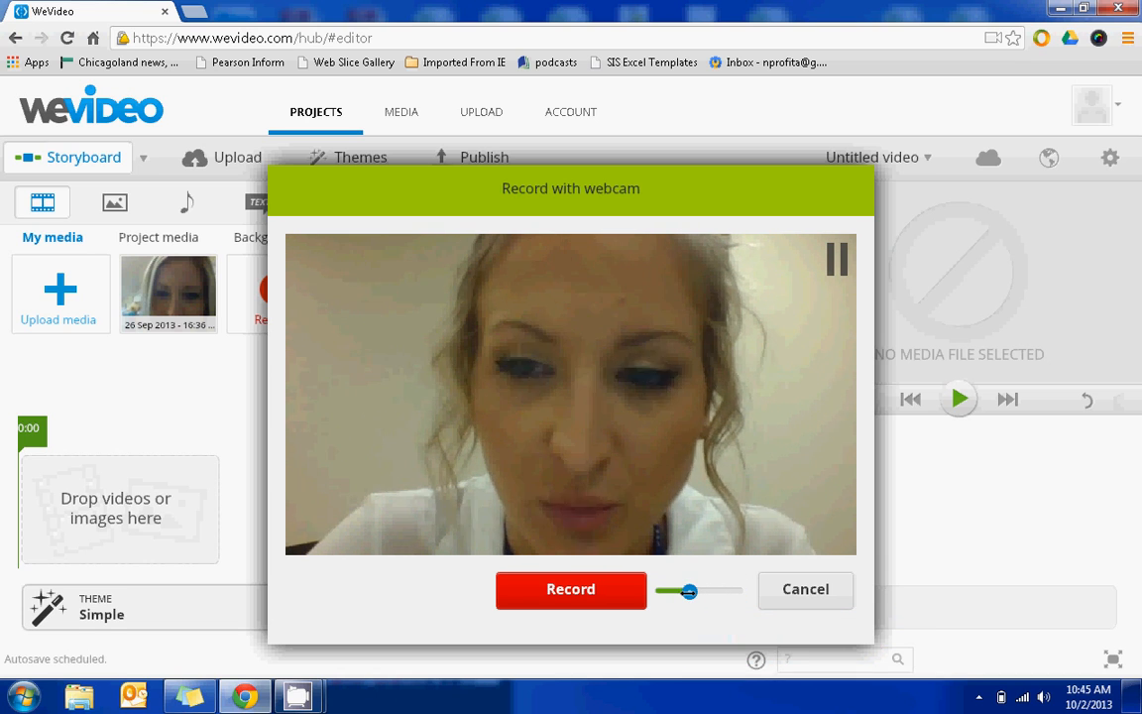
click(793, 600)
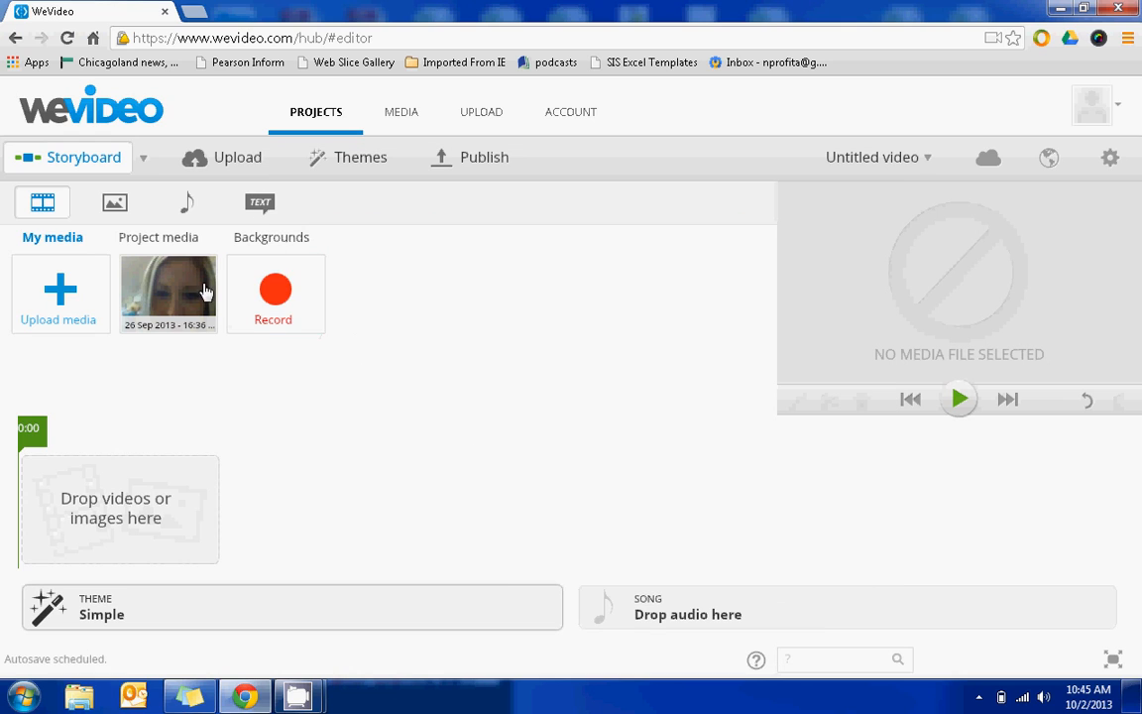
Step: Add the 26 Sep 2013 video from My media to the empty storyboard slot
mouse_move(219, 327)
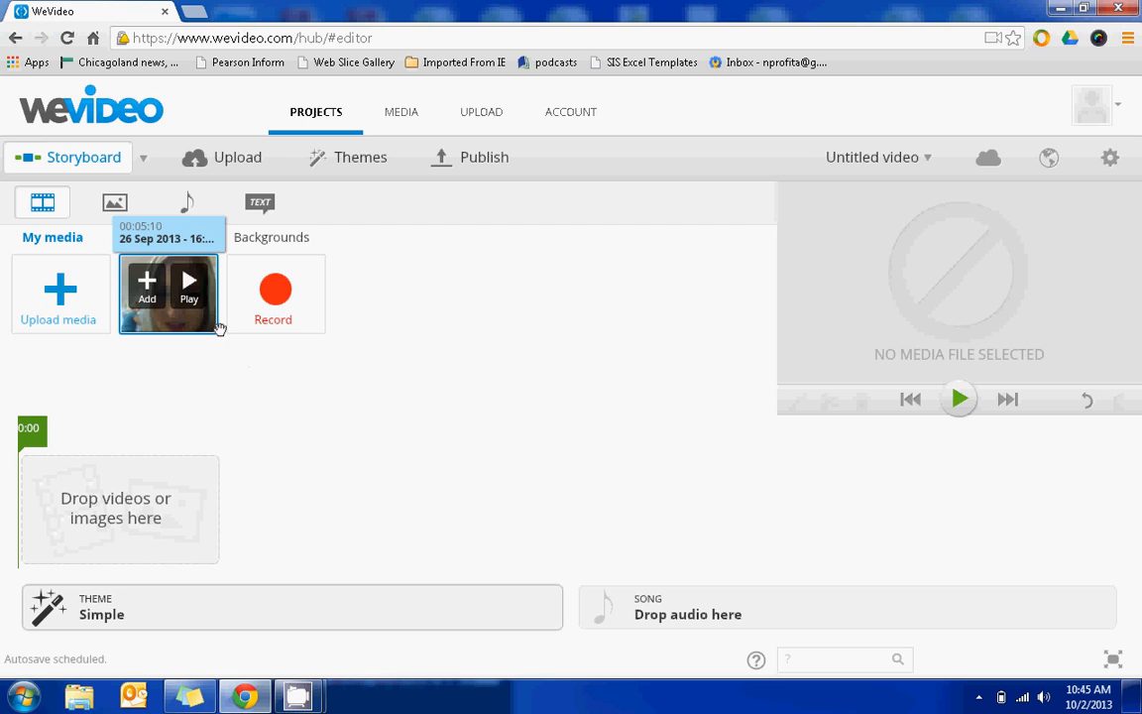
drag(194, 315, 125, 533)
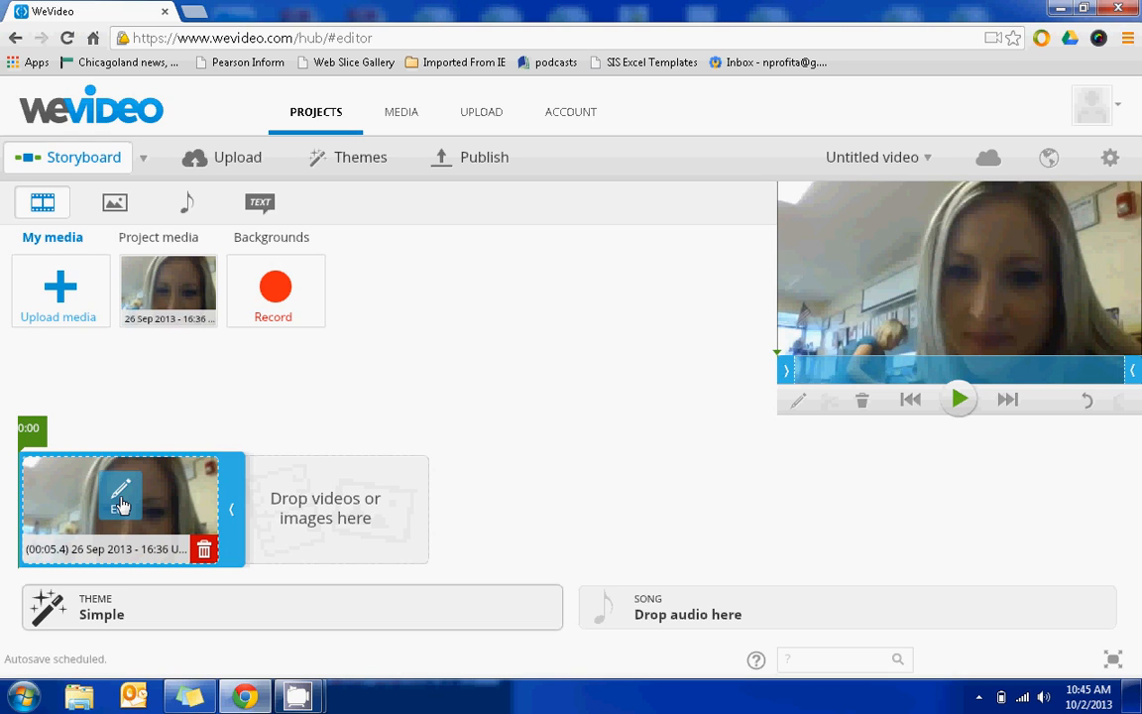
Step: Add the caption "I would like to type in a caption." to the 26 Sep 2013 video clip
click(121, 500)
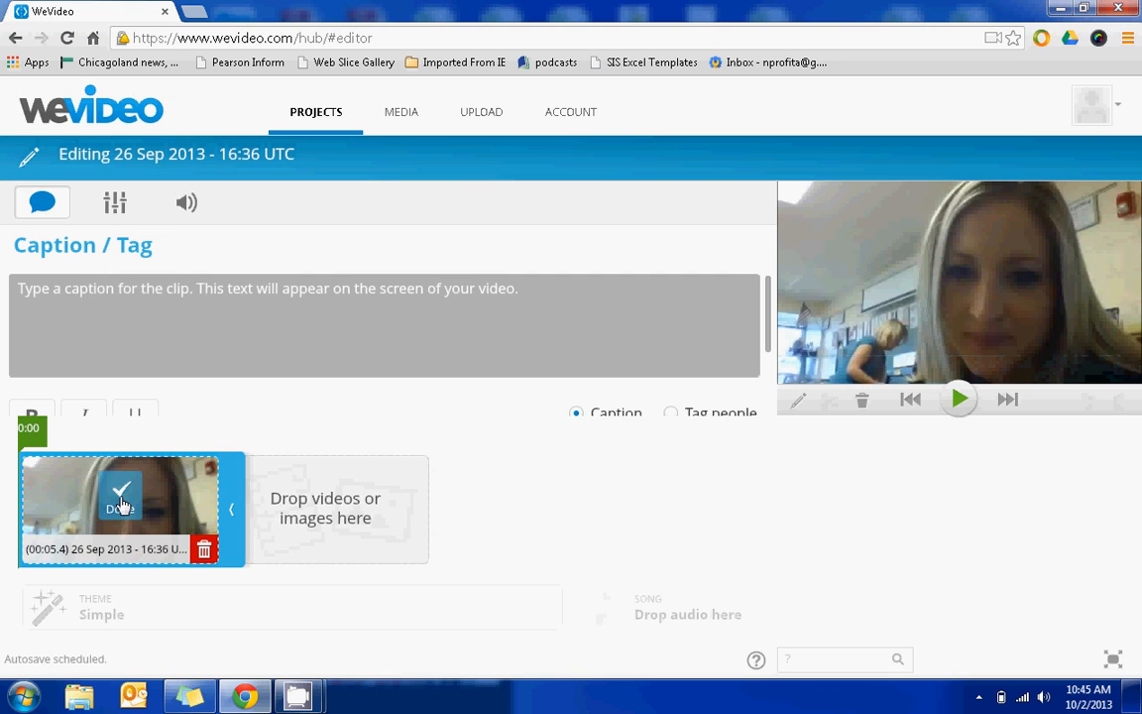
drag(217, 506, 253, 524)
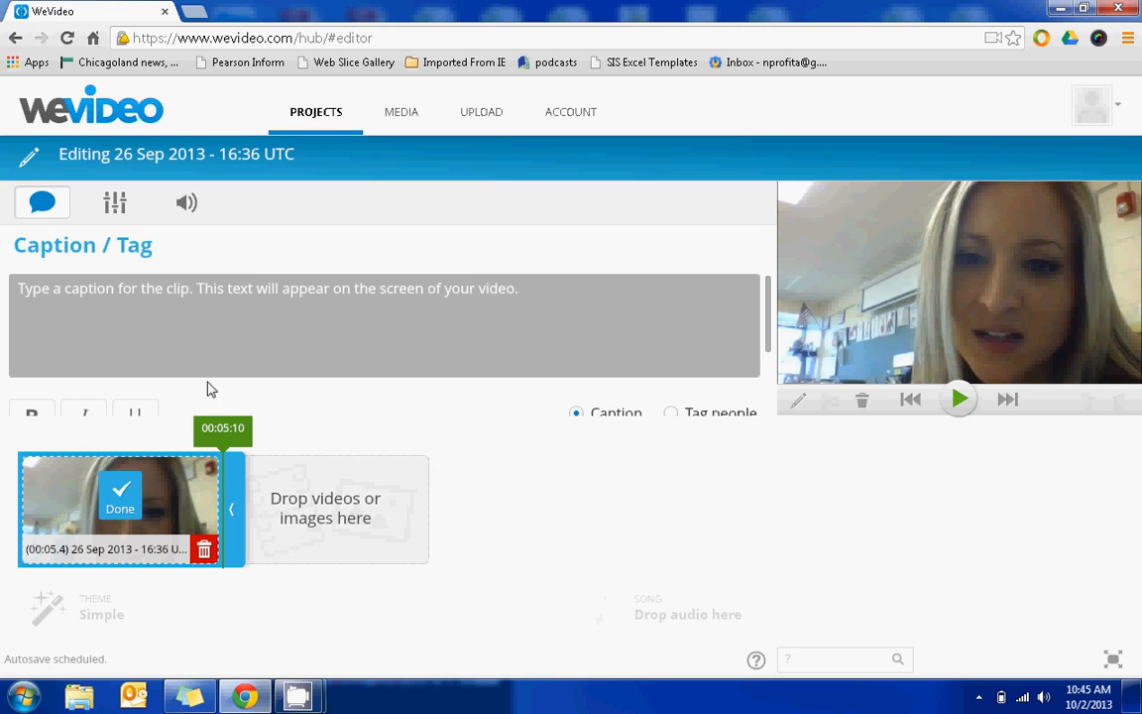
click(109, 293)
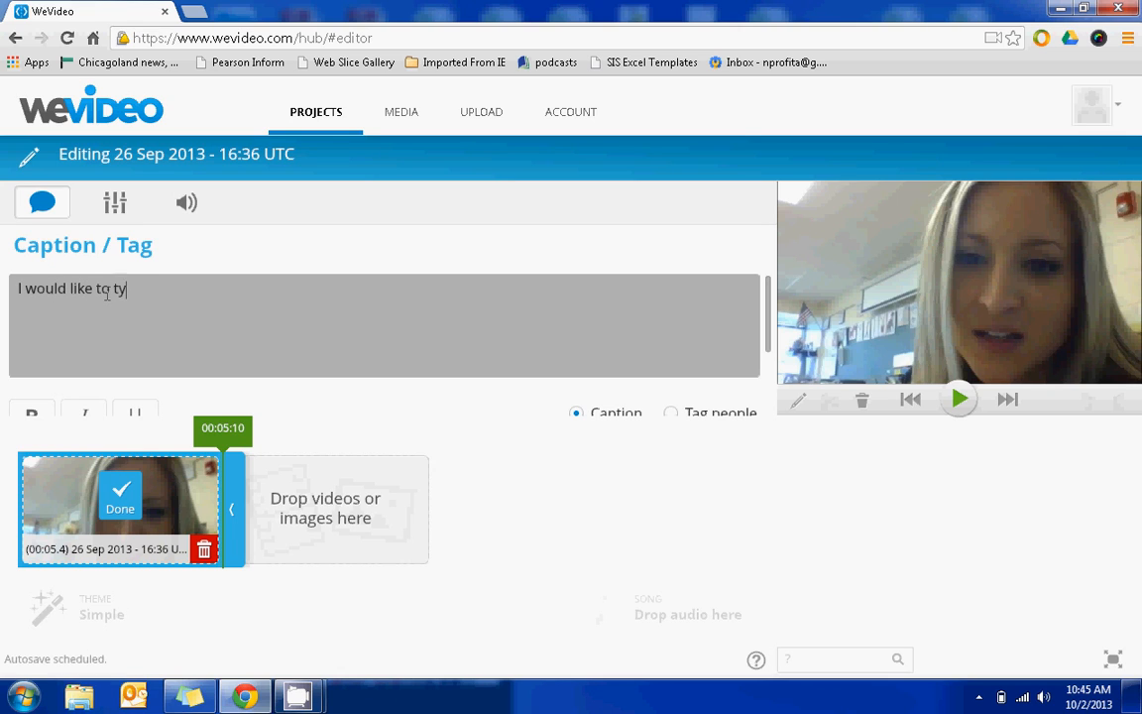
text(I would like to type in a captoi)
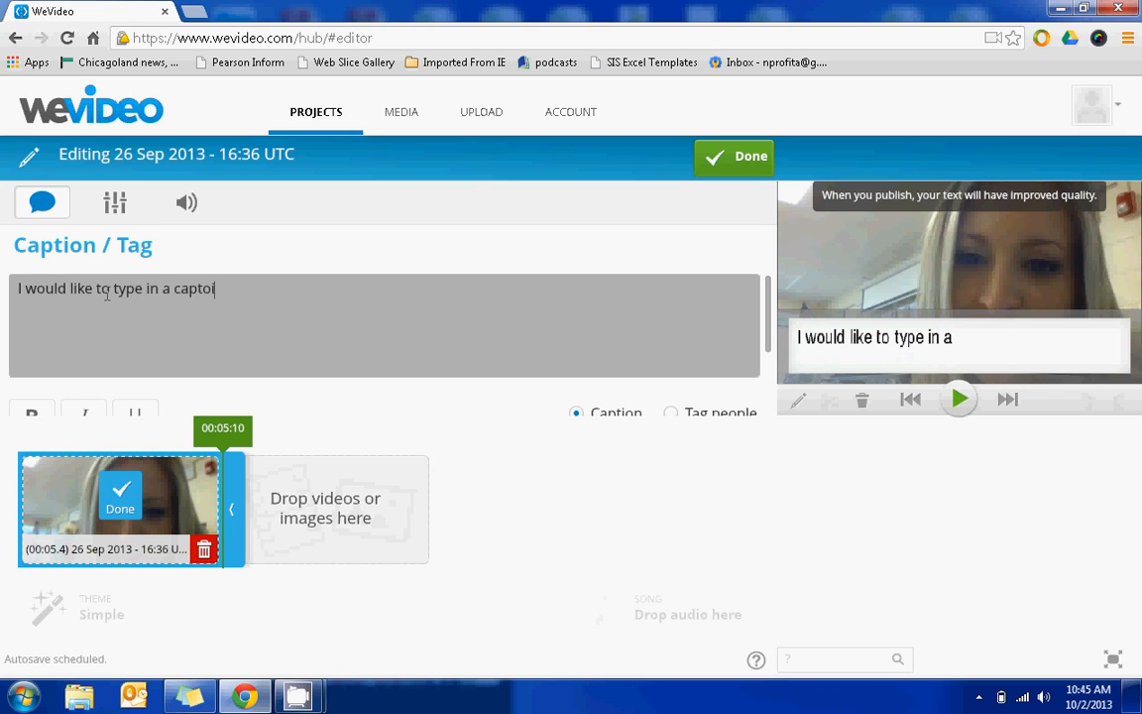
key(BackSpace)
key(BackSpace)
text(ion.)
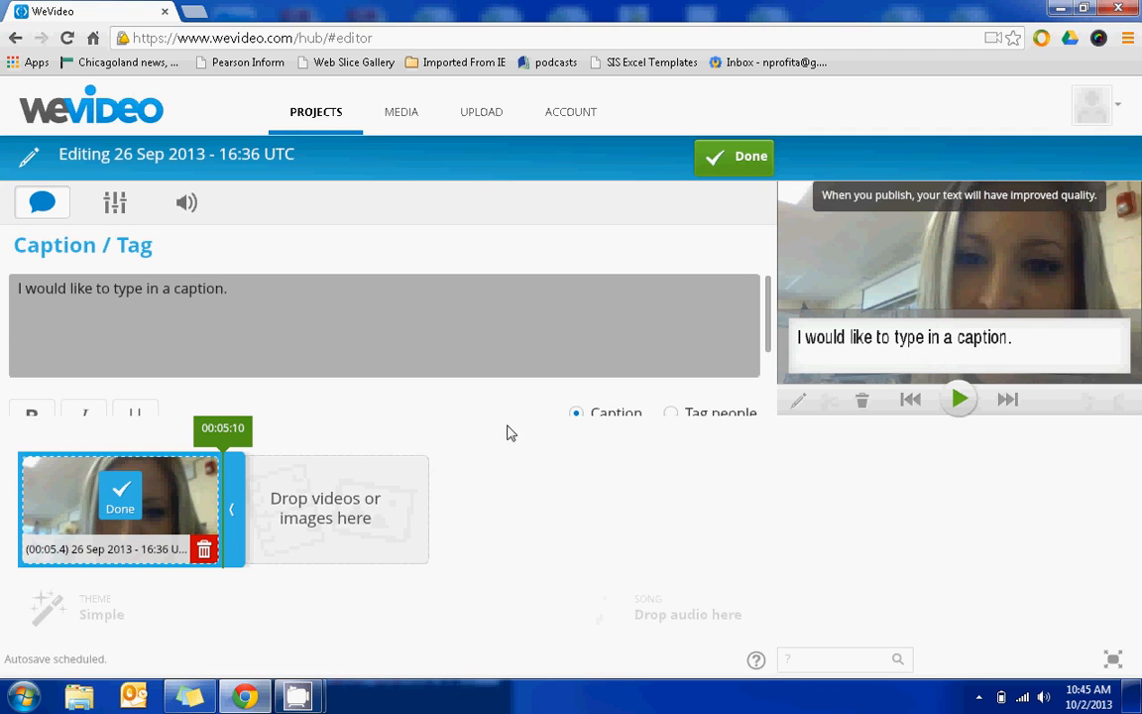
Step: Look at the clip's transform options, set its audio fade-in to 1 sec, and finish editing the clip
click(115, 205)
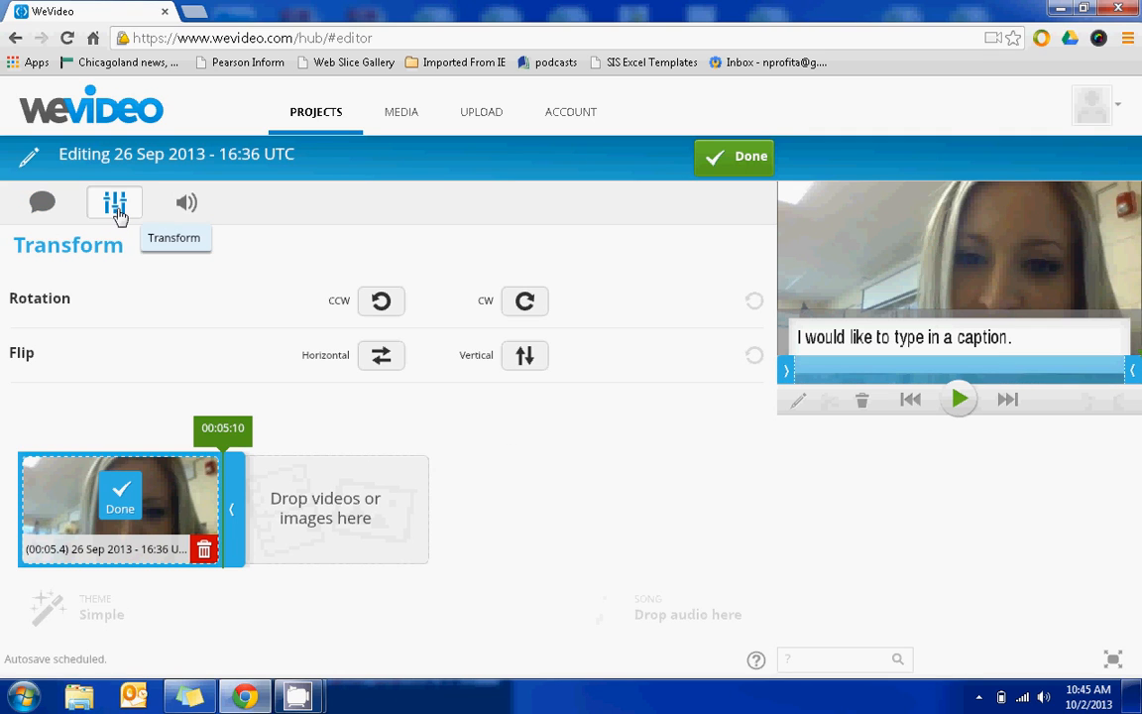
click(181, 205)
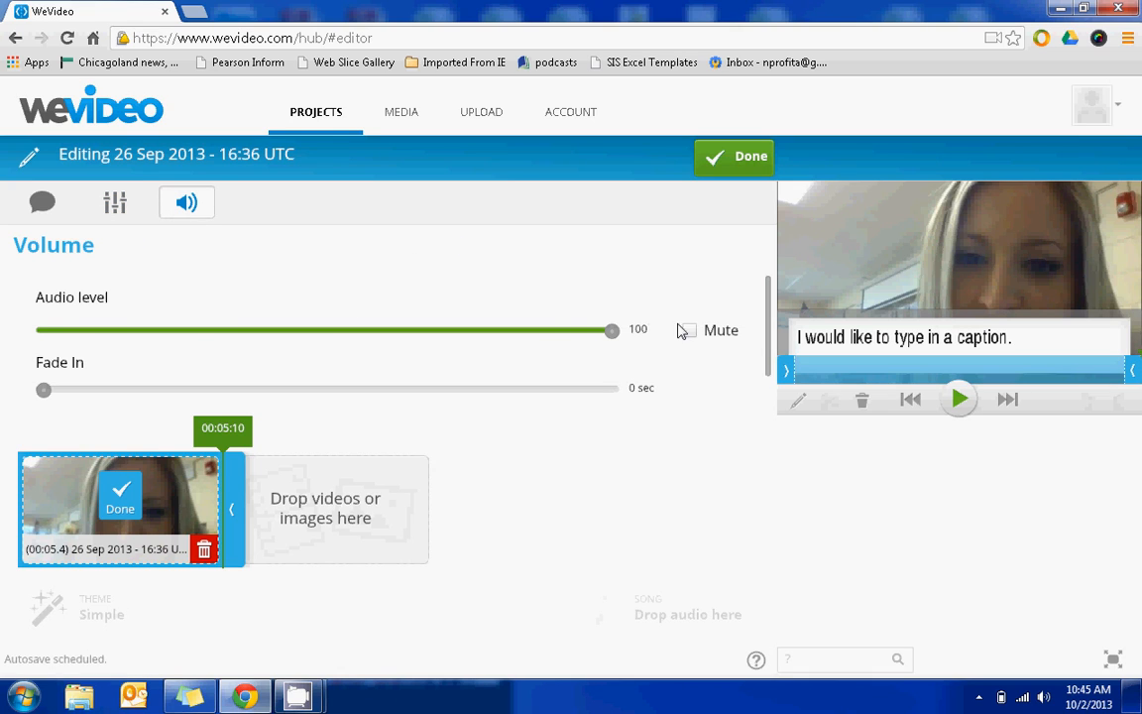
mouse_move(612, 330)
mouse_down()
mouse_move(510, 330)
mouse_move(612, 331)
mouse_up()
drag(42, 389, 156, 389)
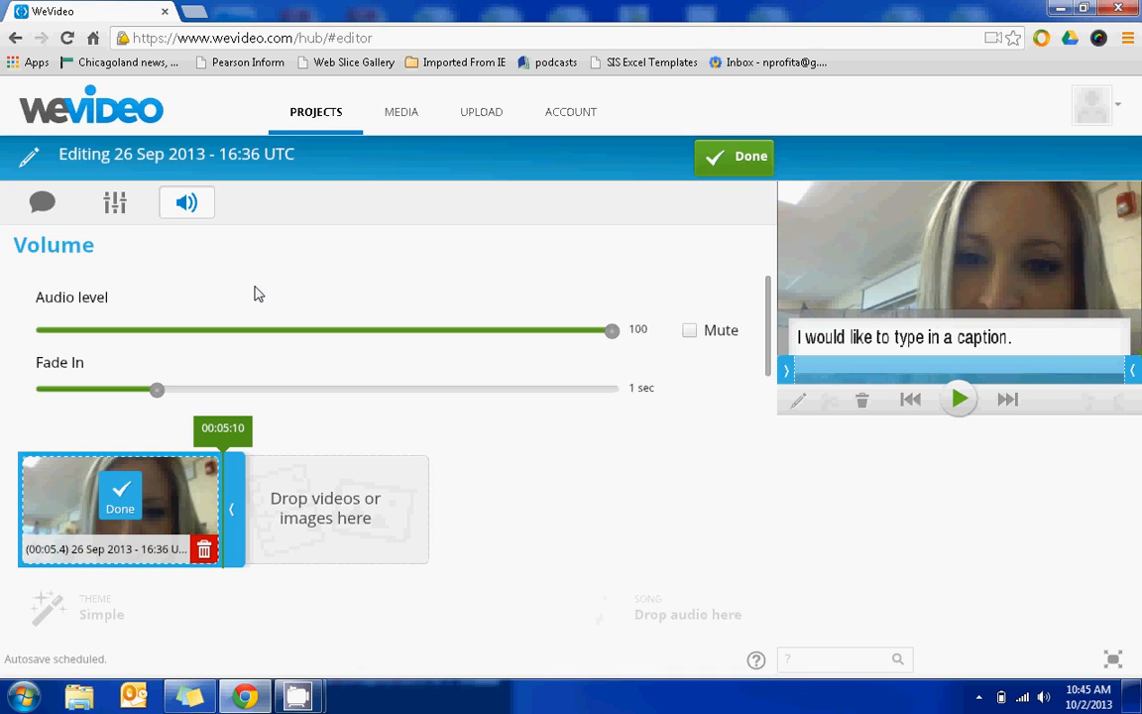
click(120, 513)
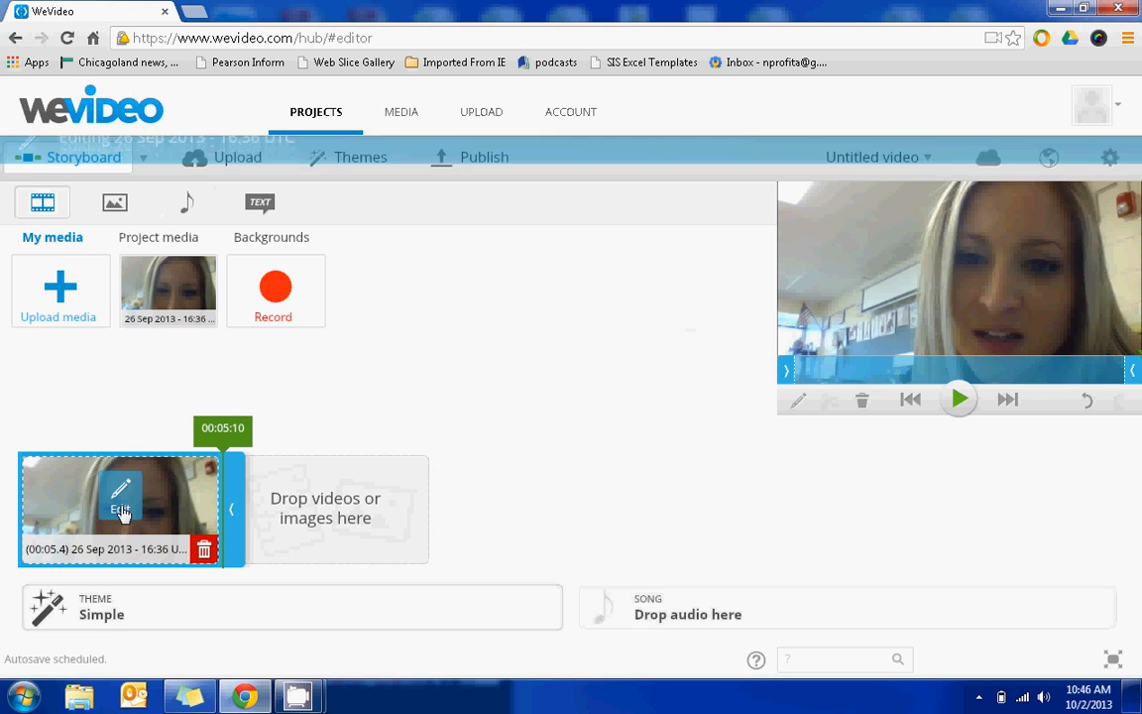
Step: Add the TheLexileFrameworkforReading image after the video clip and shorten its duration to 00:01.3
click(118, 209)
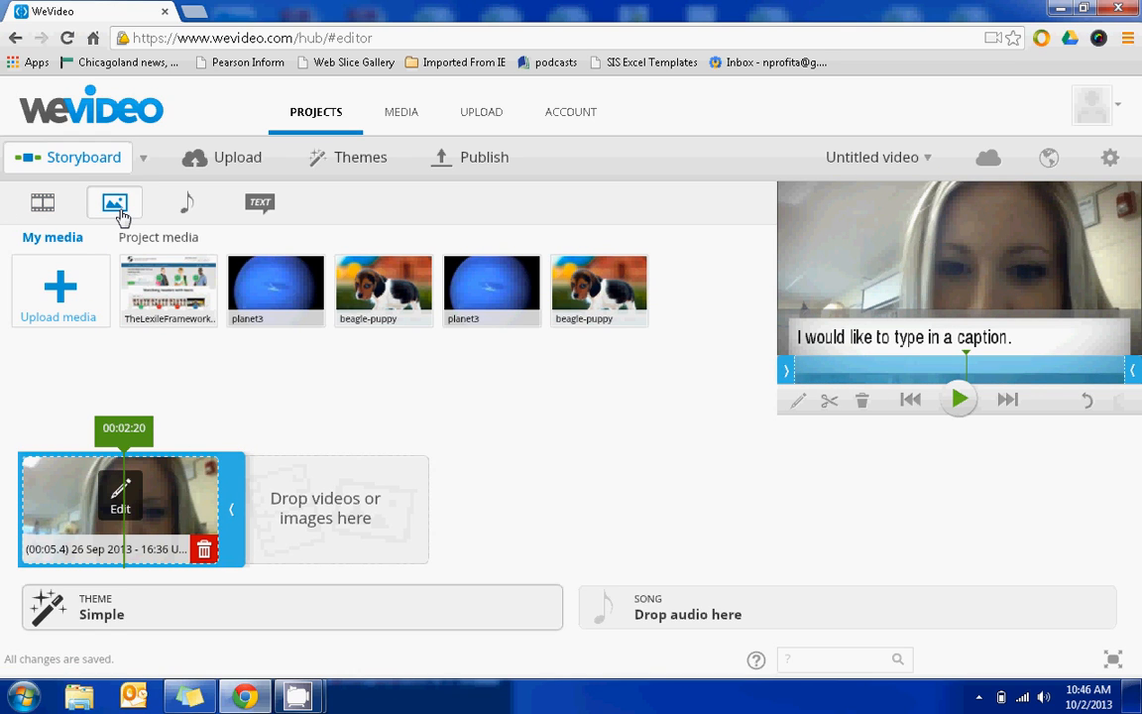
click(147, 288)
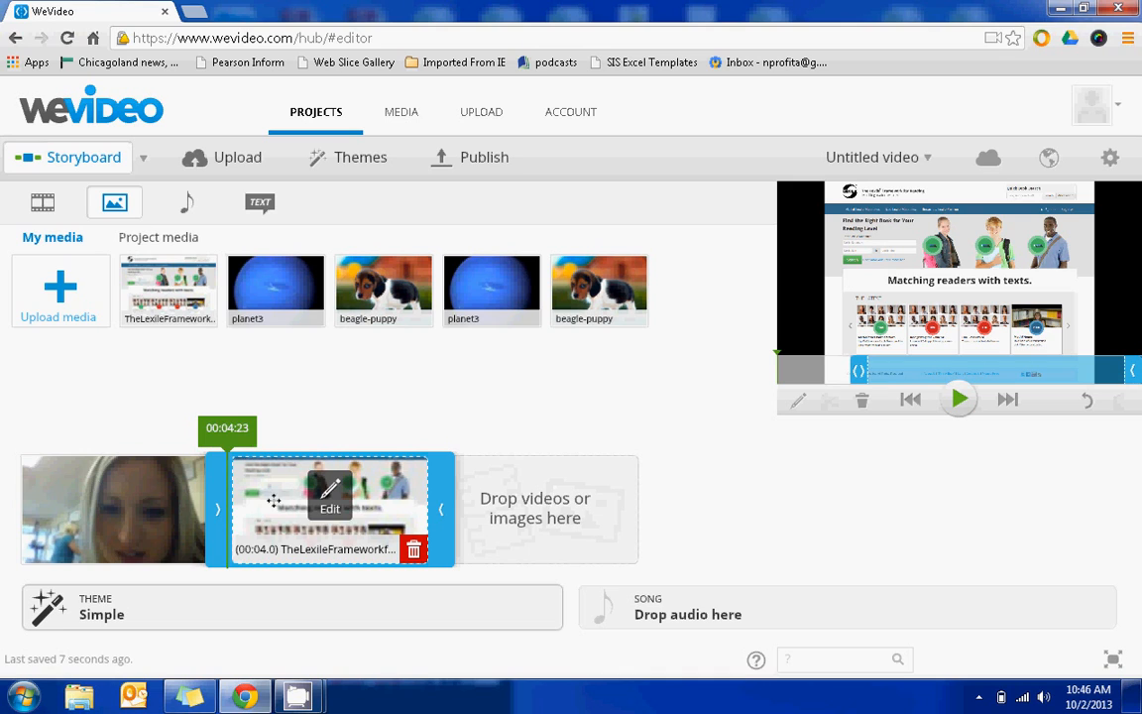
click(328, 491)
drag(433, 493, 367, 505)
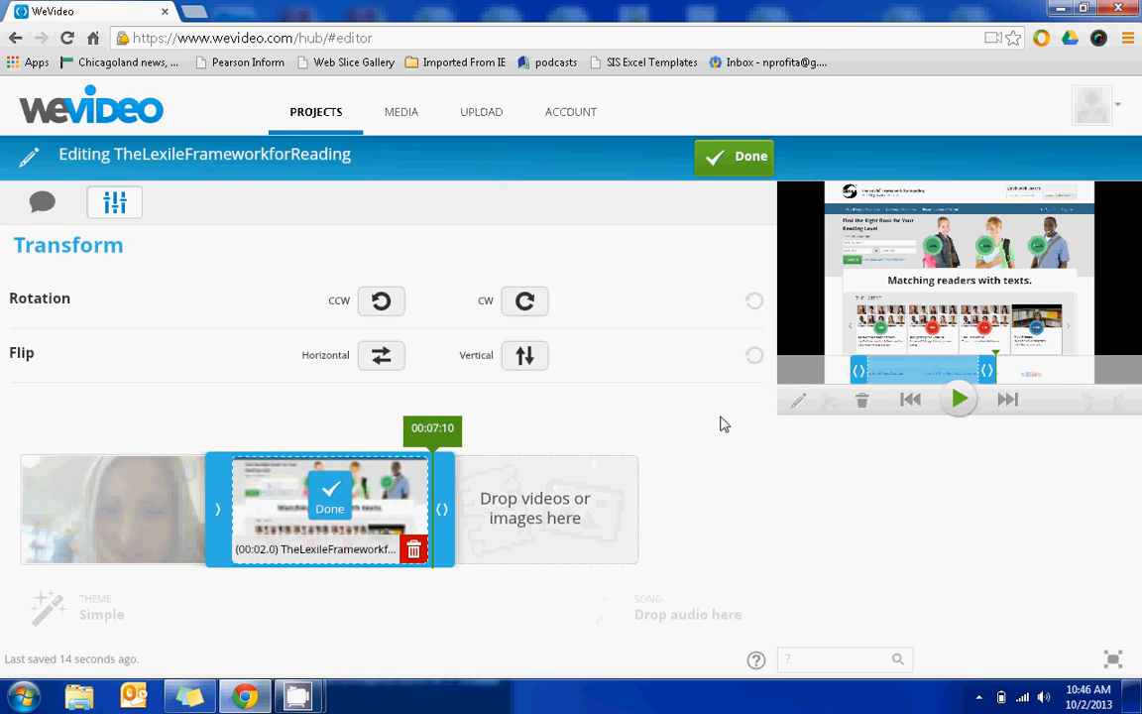
drag(984, 369, 902, 372)
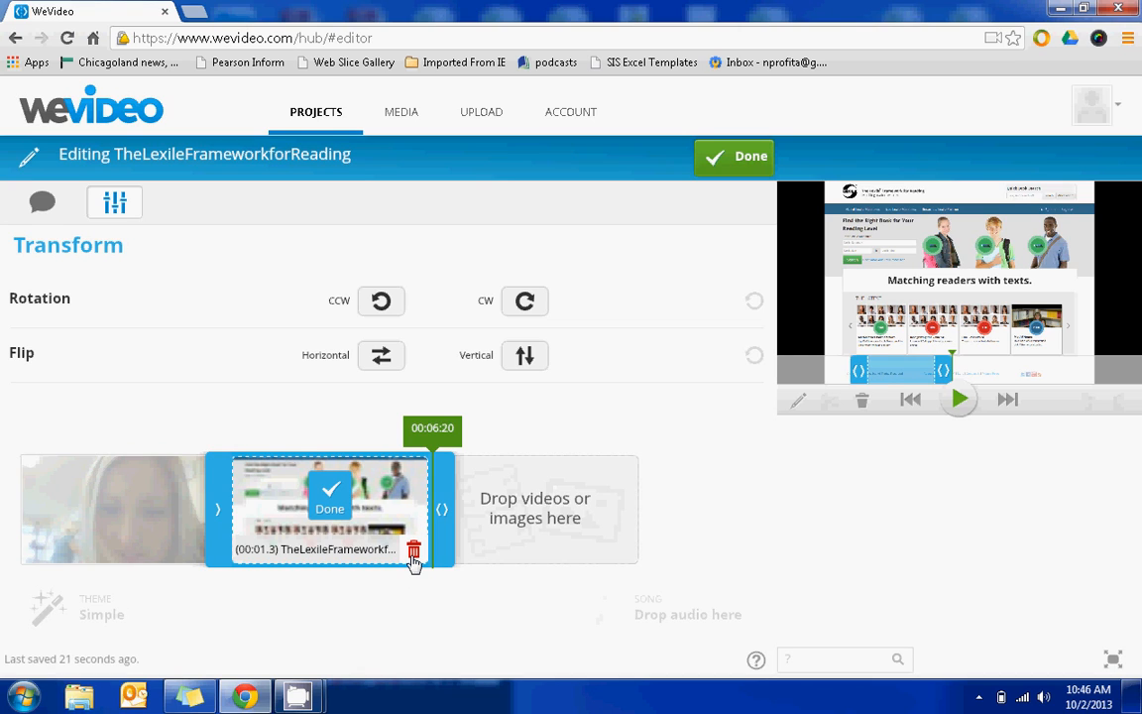
click(349, 510)
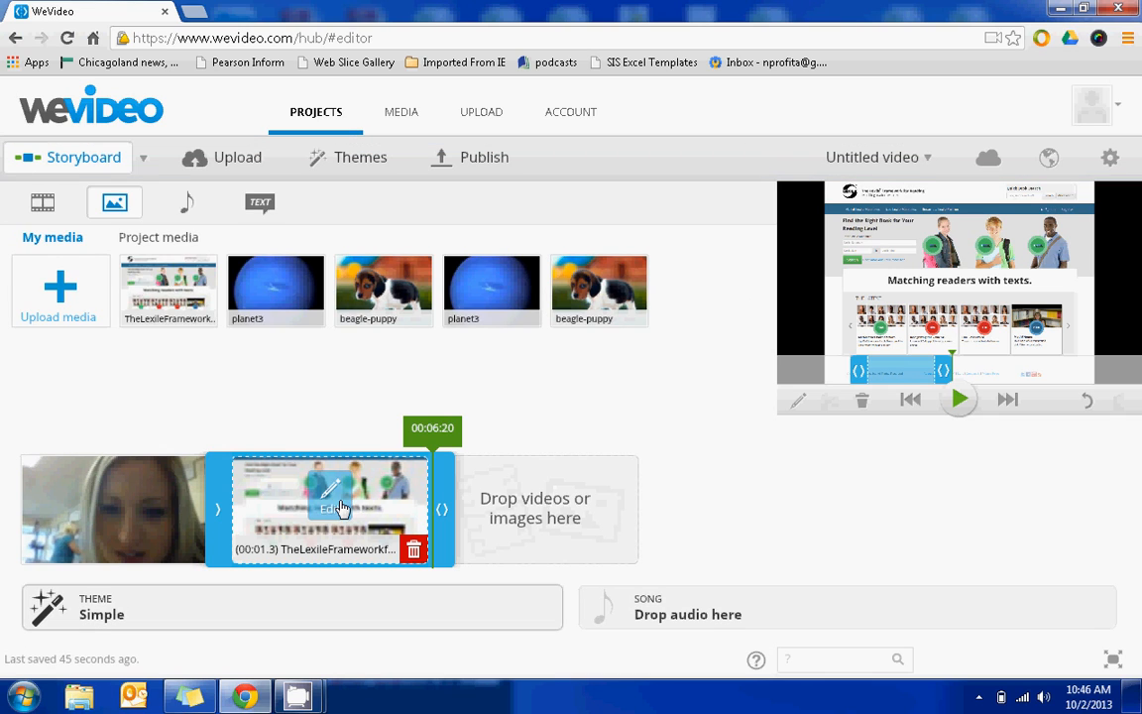
Step: Browse the music library and preview the Computer game track in the Action category
click(191, 214)
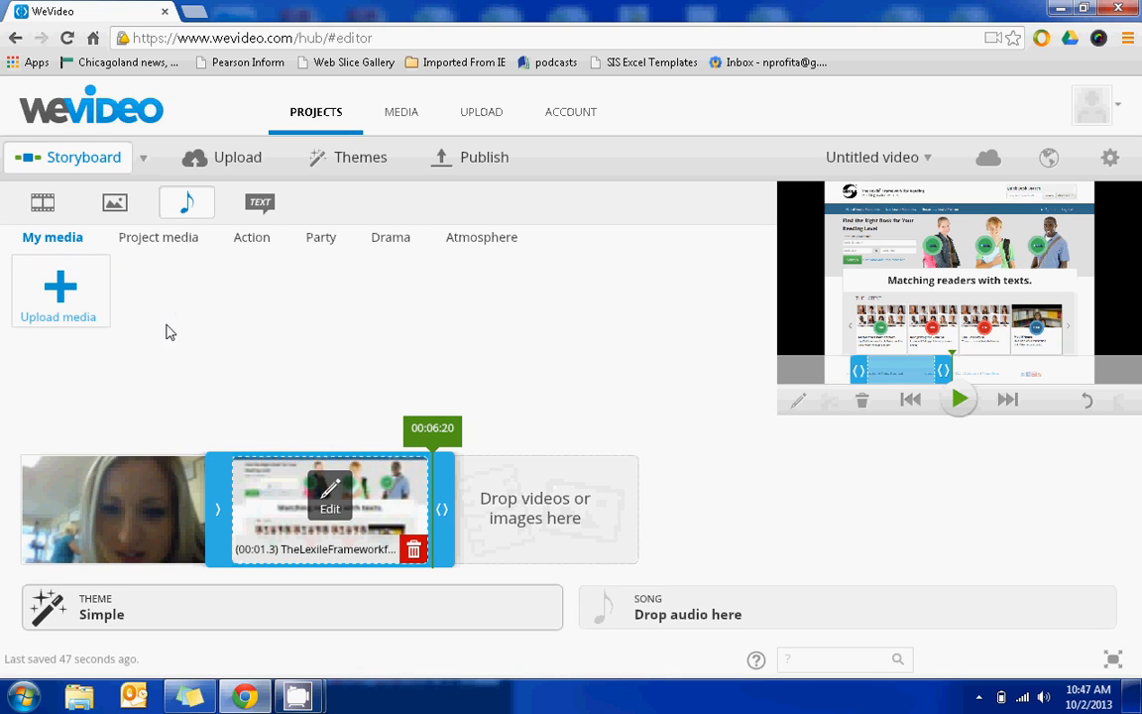
click(144, 248)
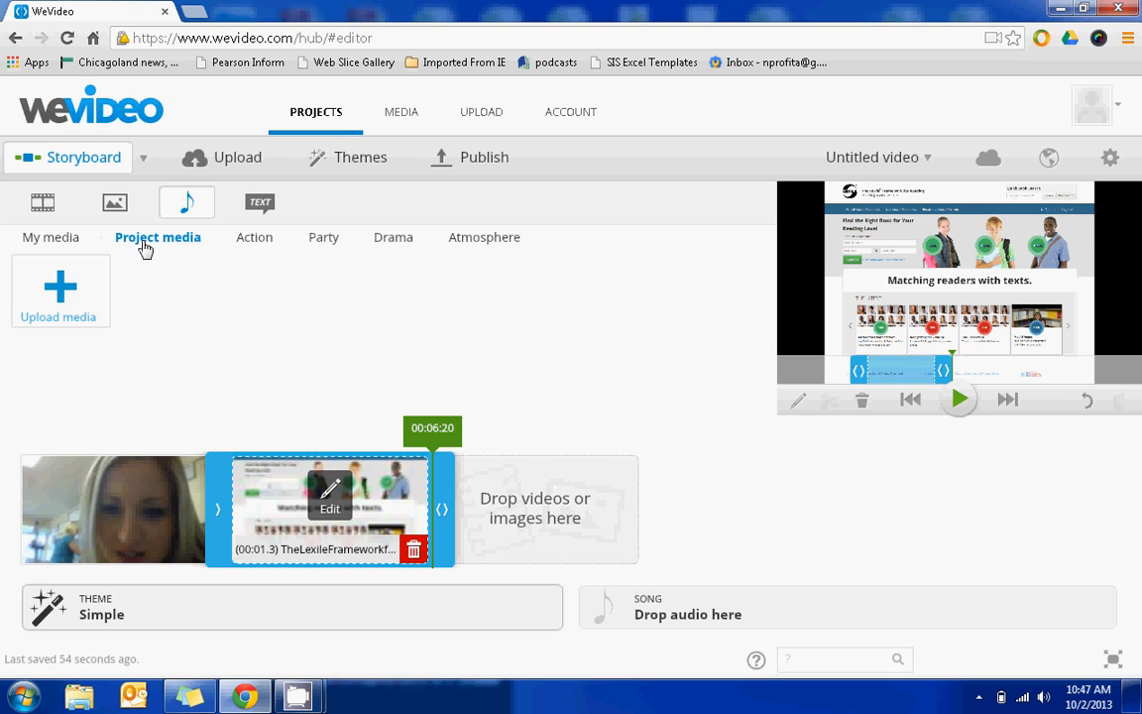
click(244, 241)
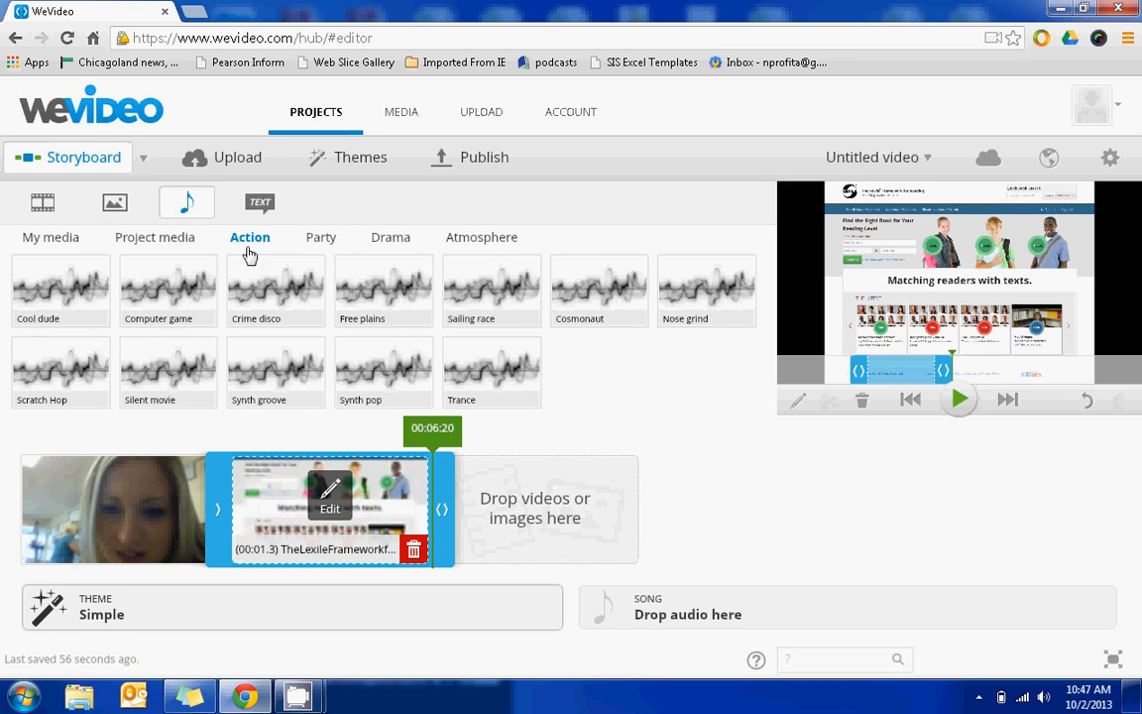
click(186, 299)
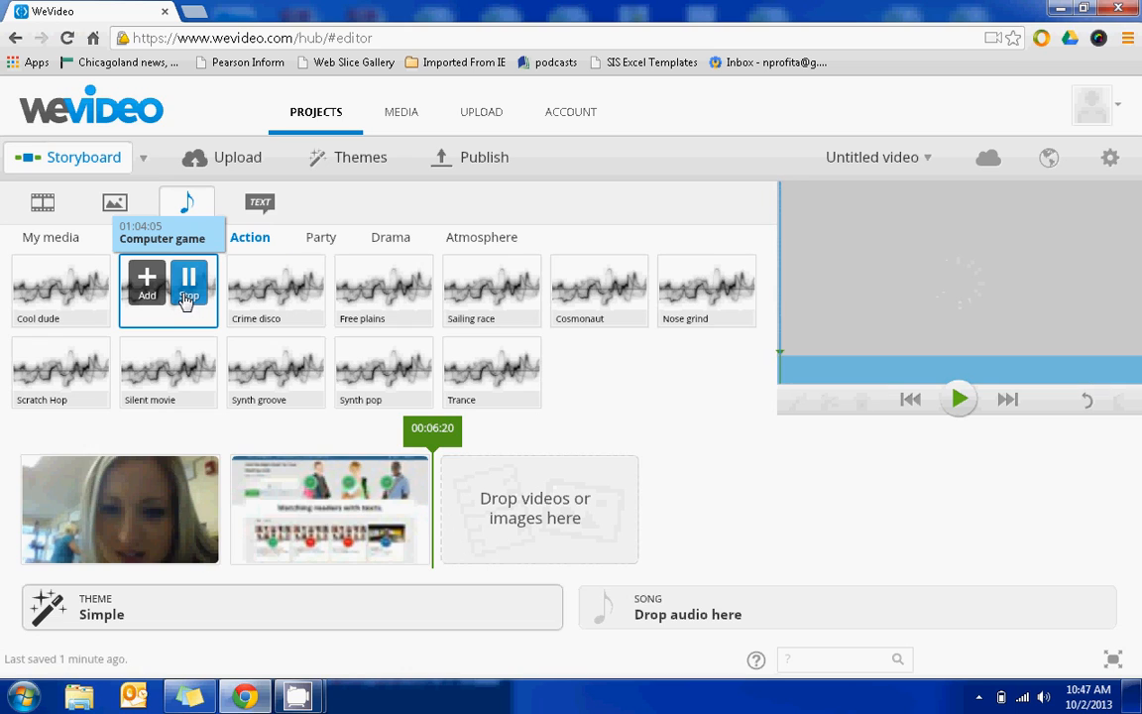
click(188, 284)
mouse_move(301, 283)
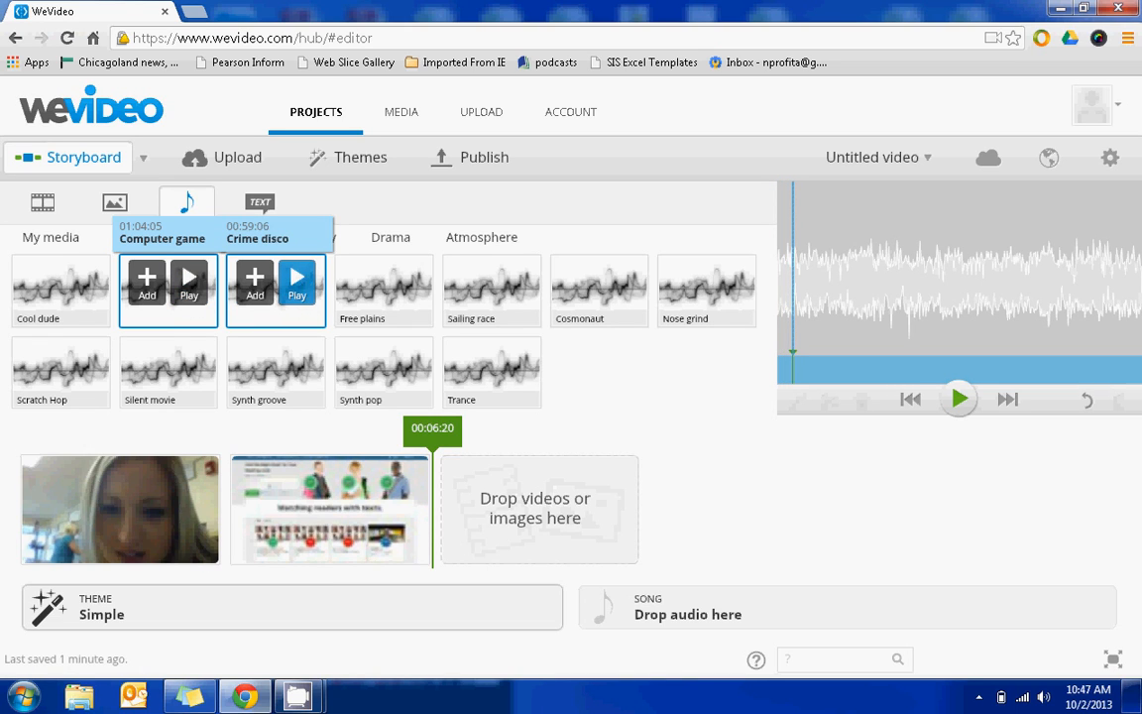
Step: Preview the Decadence track in the Drama music category and add Fog as the video's song
click(385, 239)
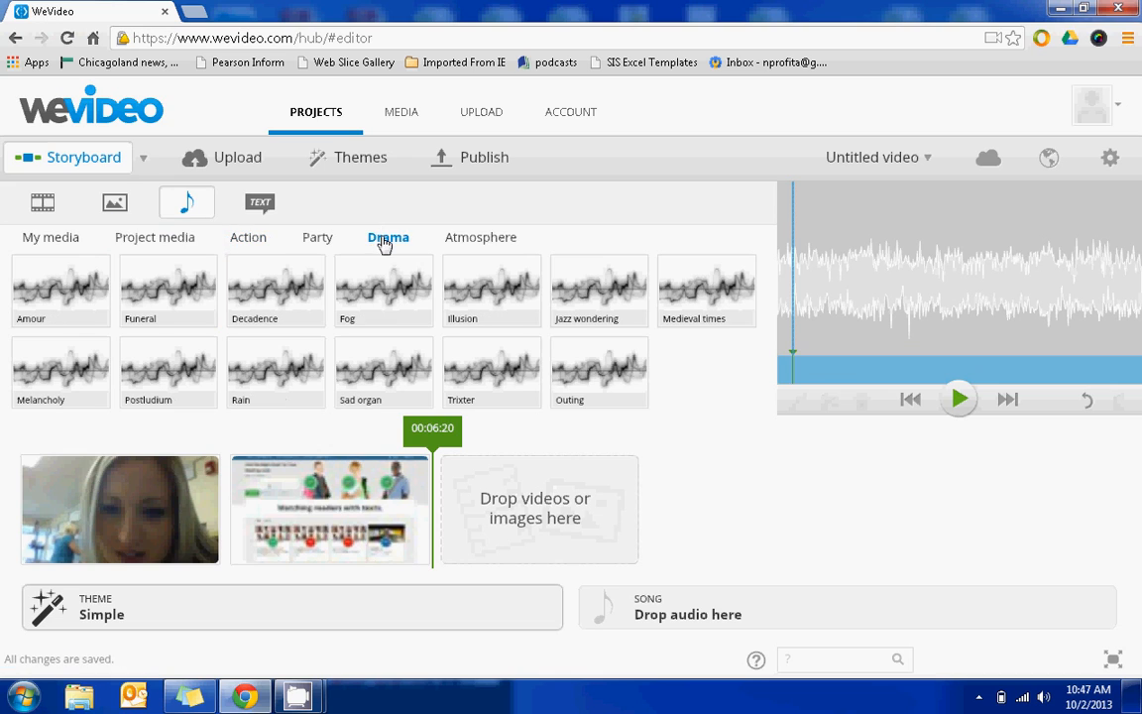
click(297, 285)
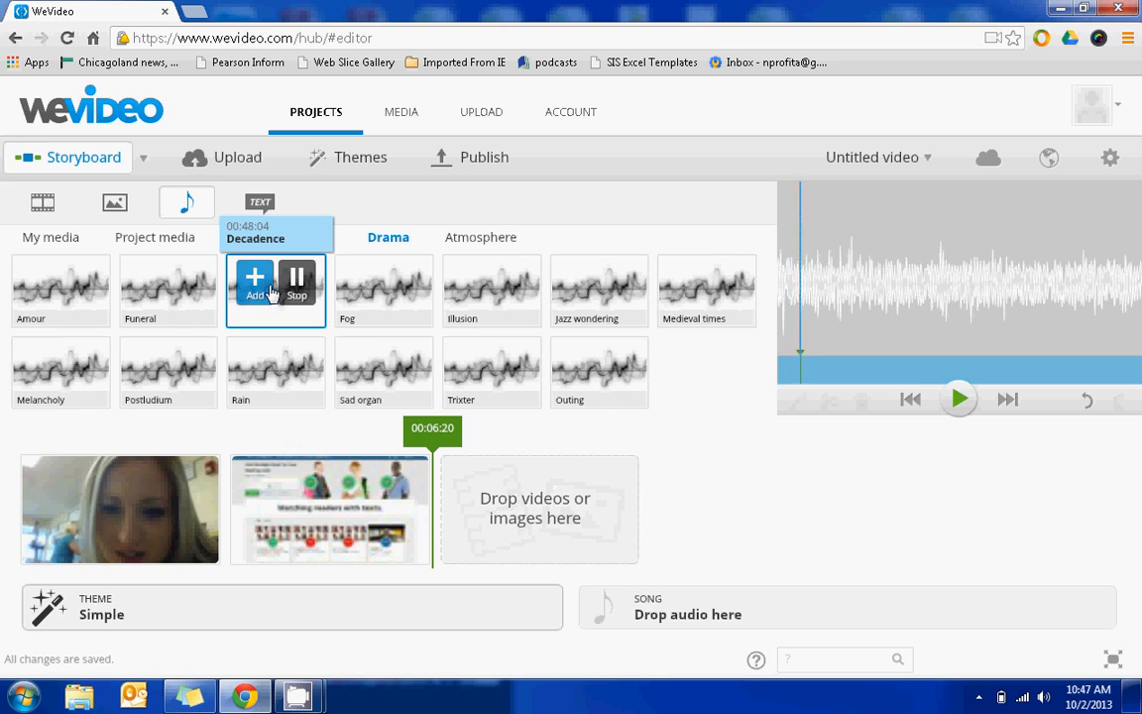
click(297, 285)
mouse_move(383, 304)
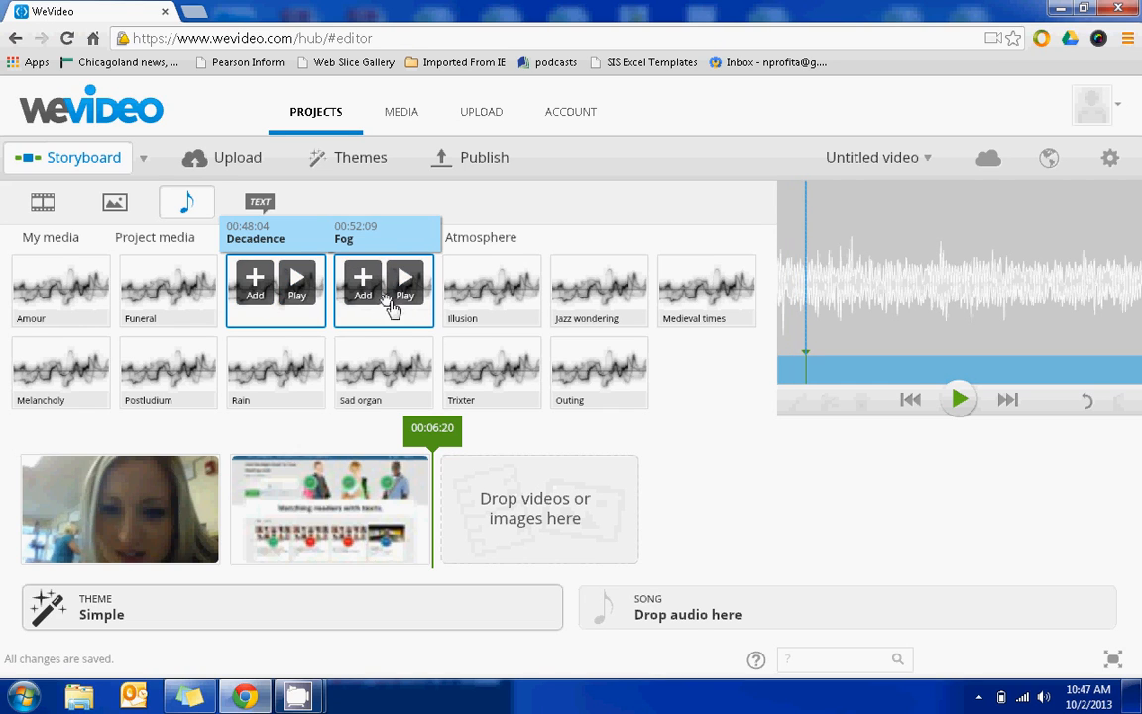
click(363, 283)
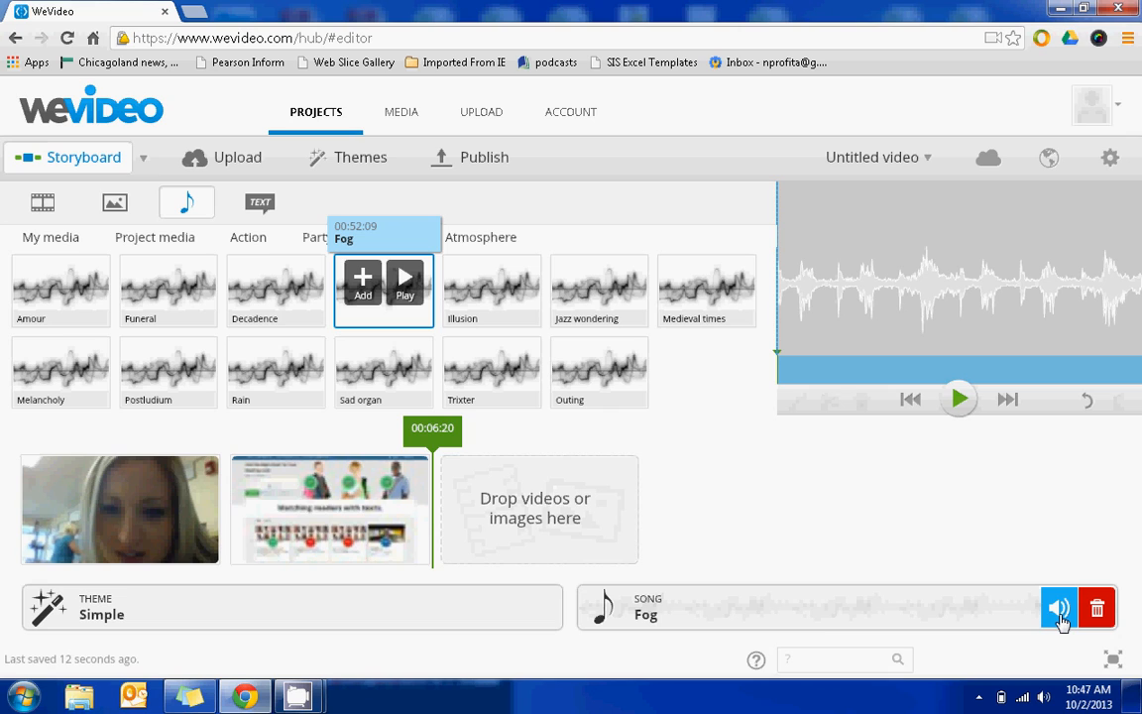
Step: Set the volume of the Fog song to 37
click(1059, 610)
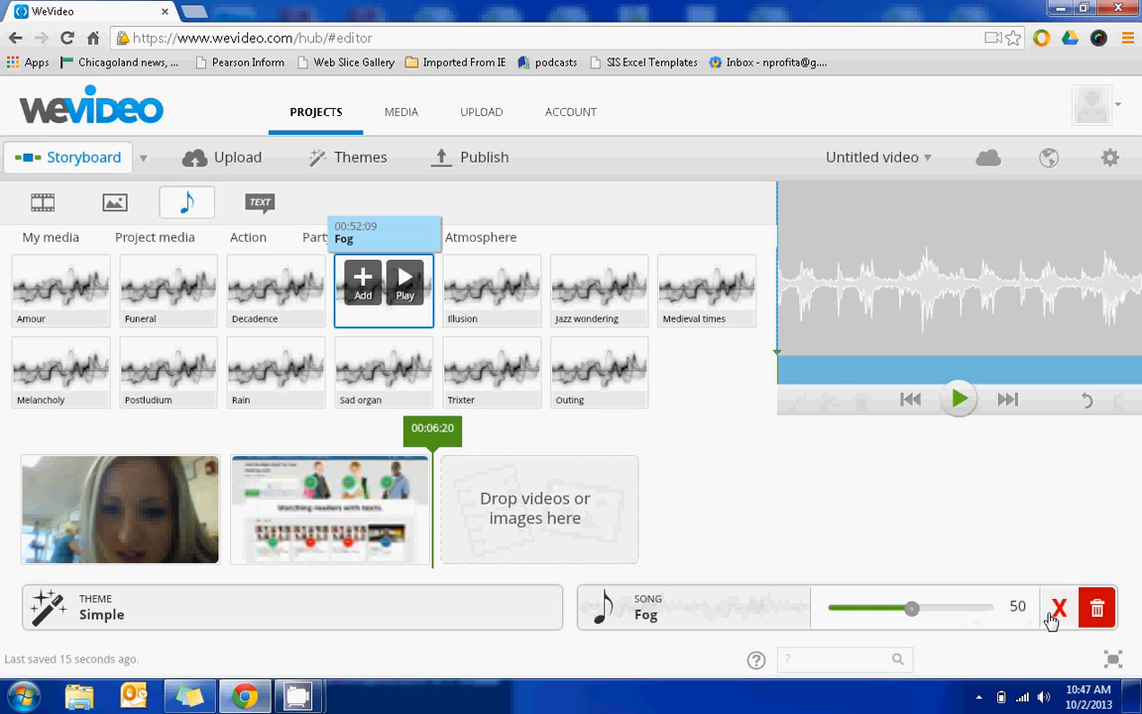
click(1056, 612)
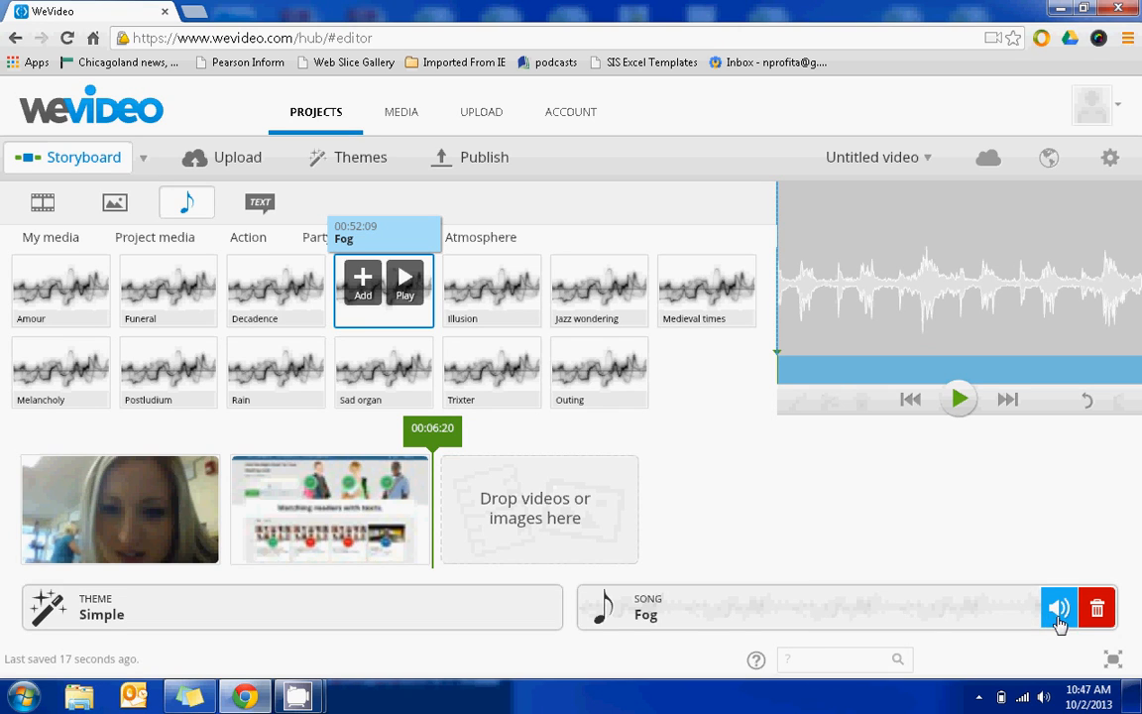
click(1058, 608)
mouse_move(912, 608)
mouse_down()
mouse_move(877, 608)
mouse_move(962, 609)
mouse_move(891, 609)
mouse_up()
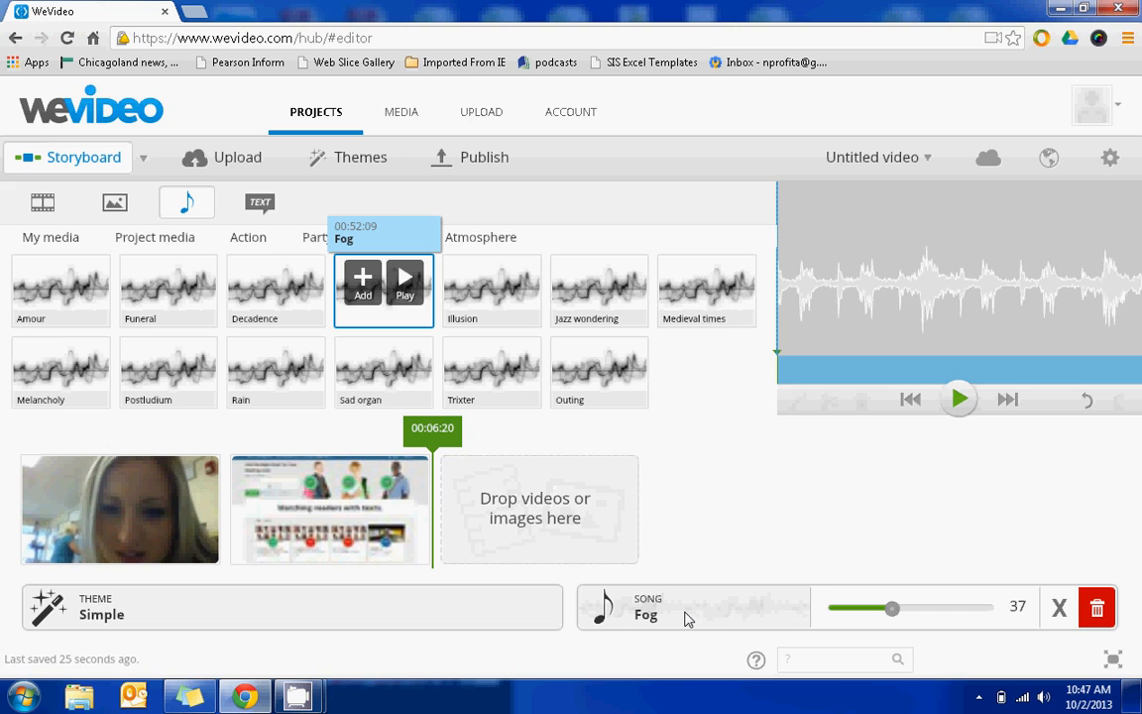
Step: Add a Title Text clip and move it to the beginning of the storyboard, before the video clip
click(263, 208)
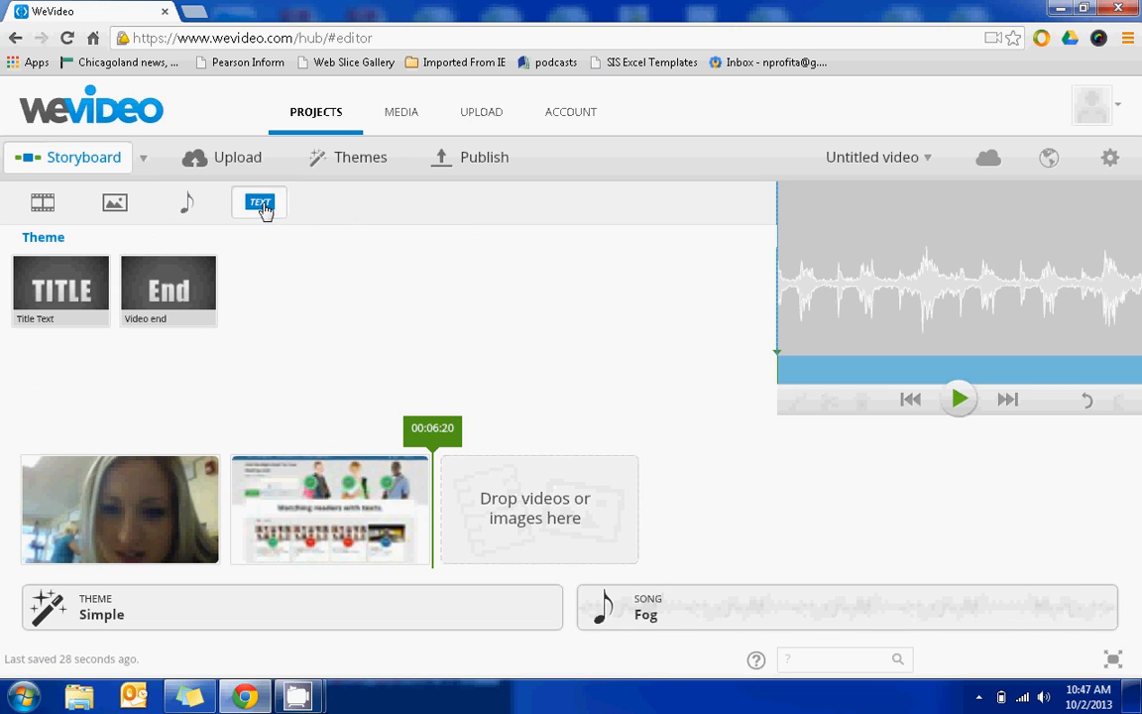
mouse_move(74, 282)
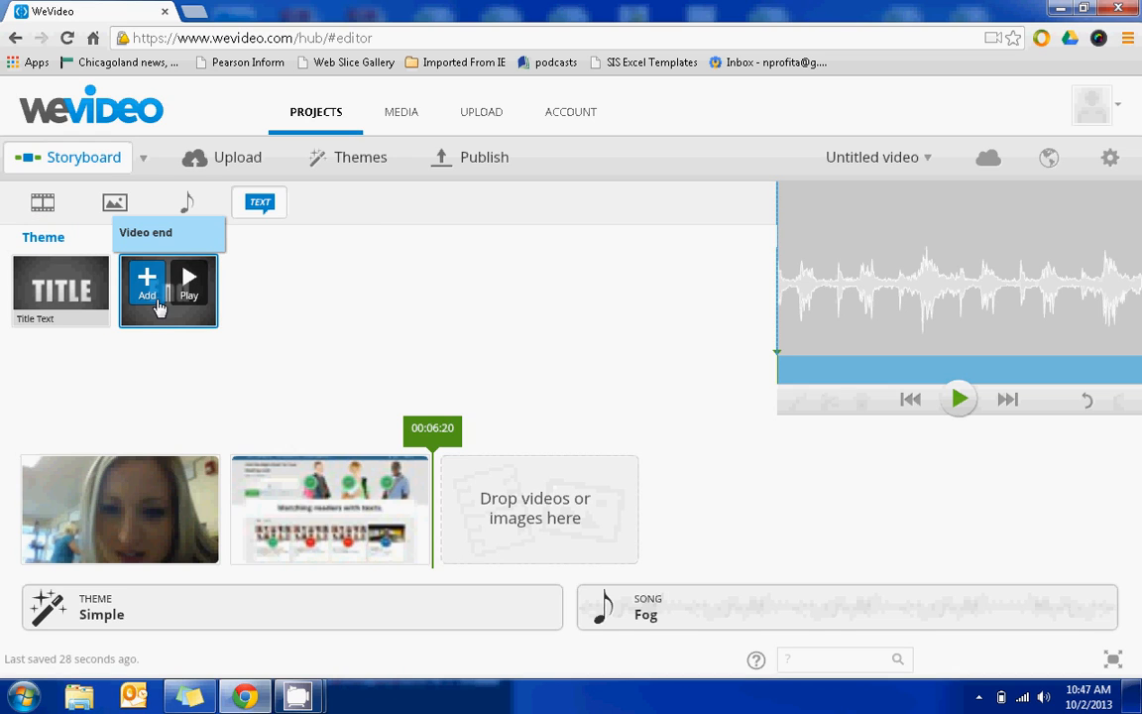
mouse_move(89, 315)
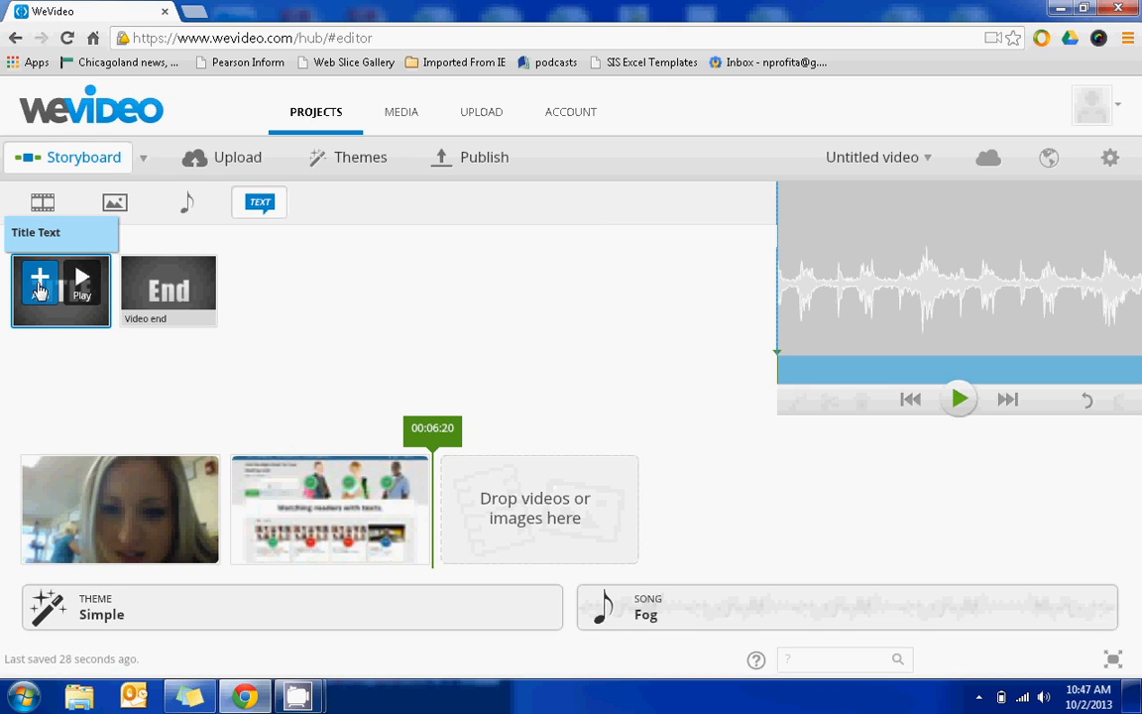
click(39, 283)
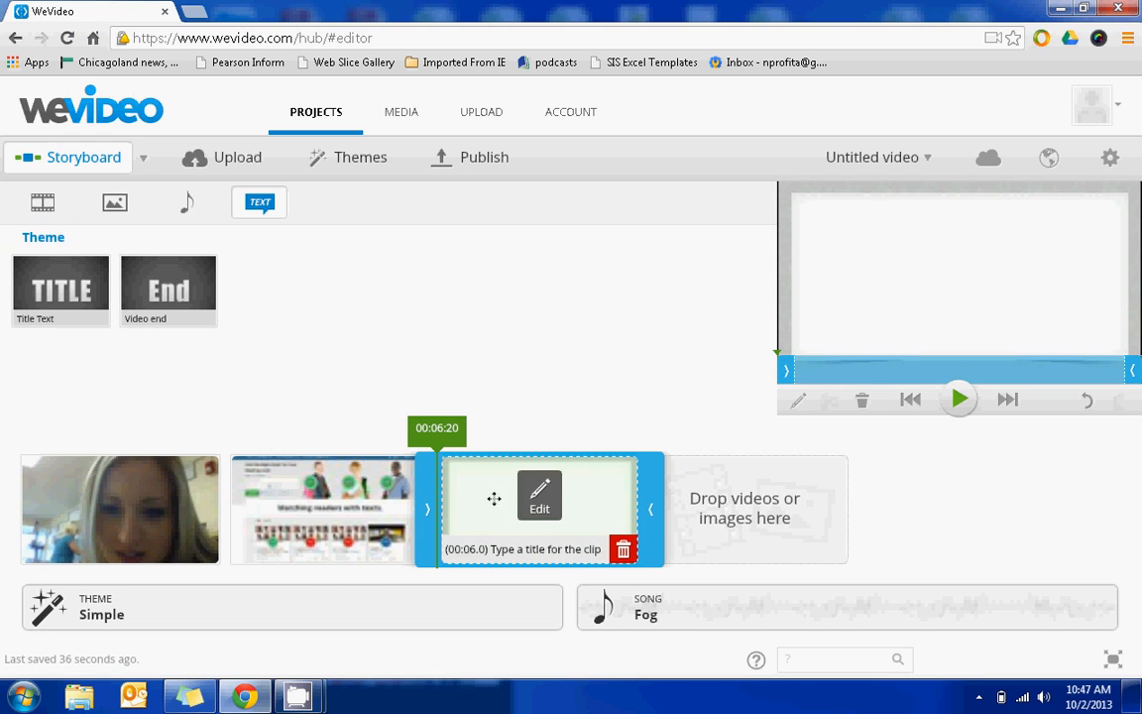
drag(564, 550, 446, 528)
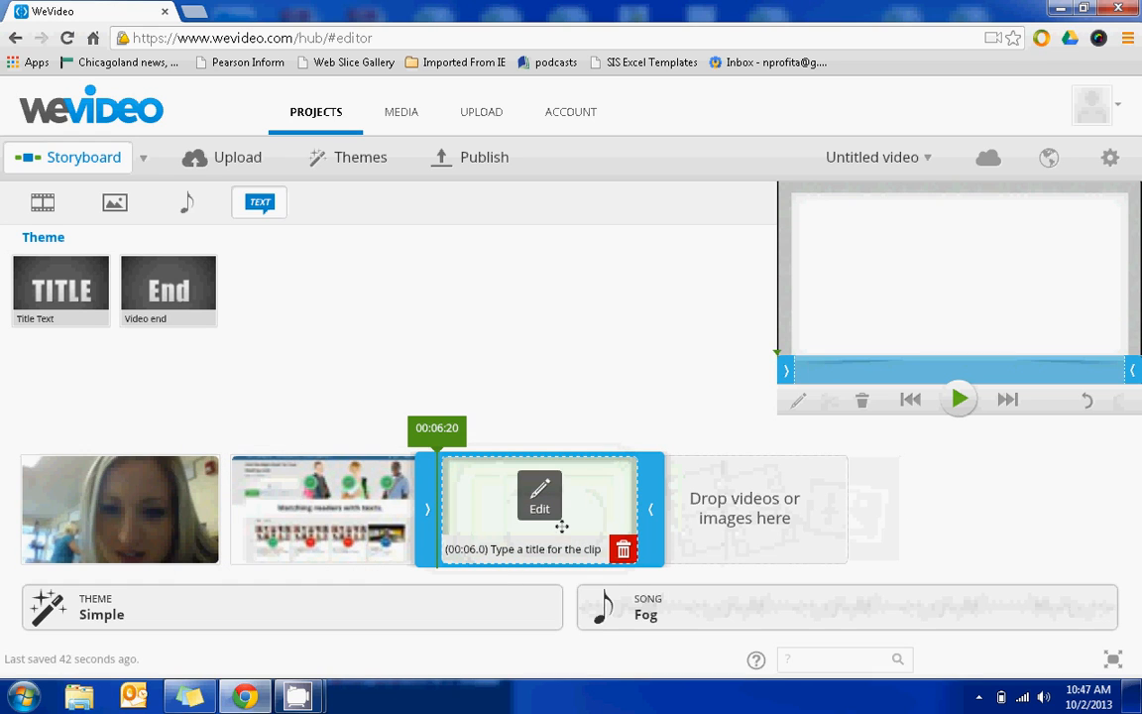
drag(557, 557, 79, 545)
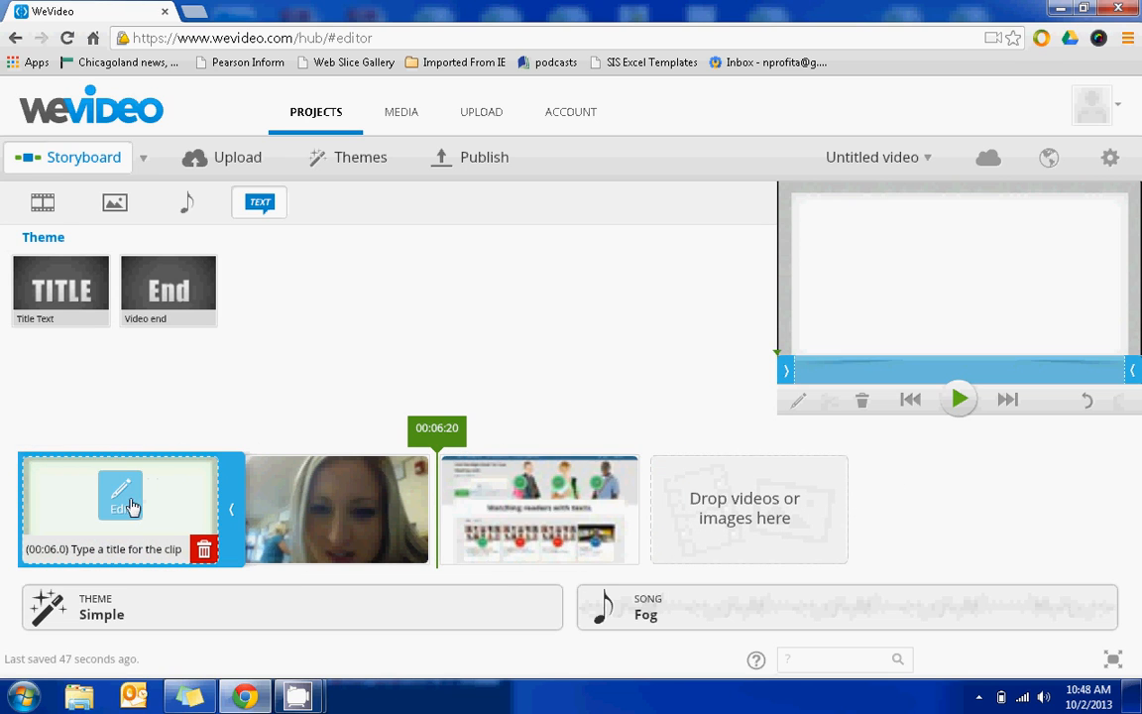
Step: Set the title clip's text to "My Sample Video"
click(120, 495)
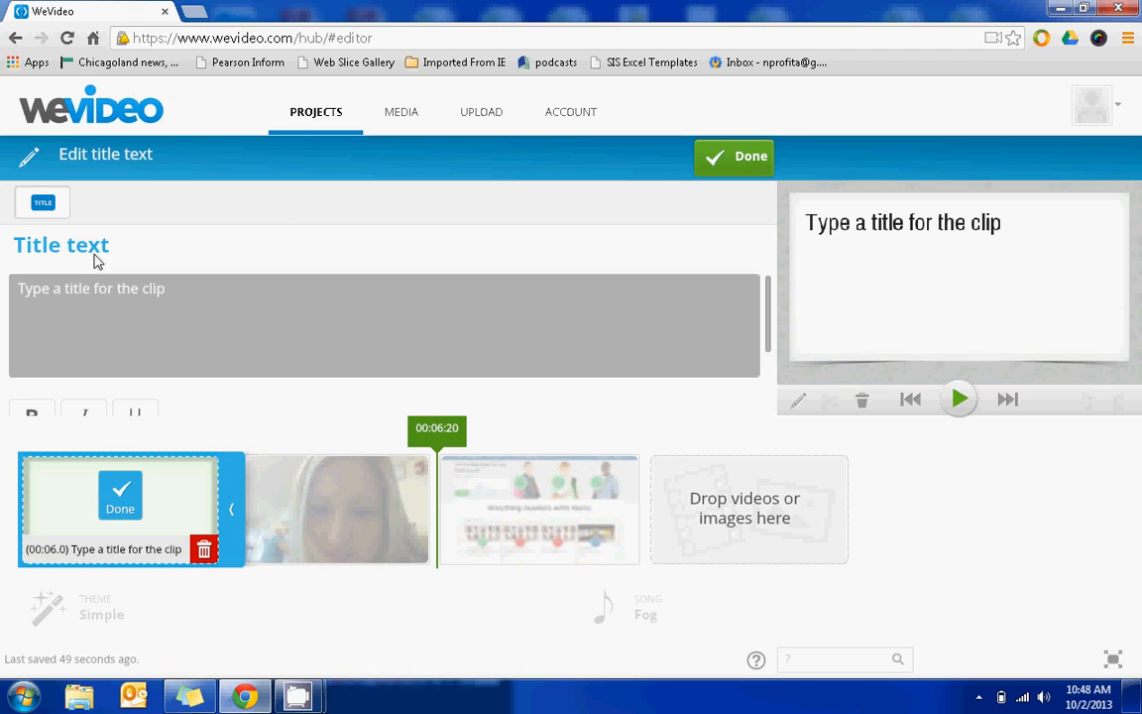
click(107, 282)
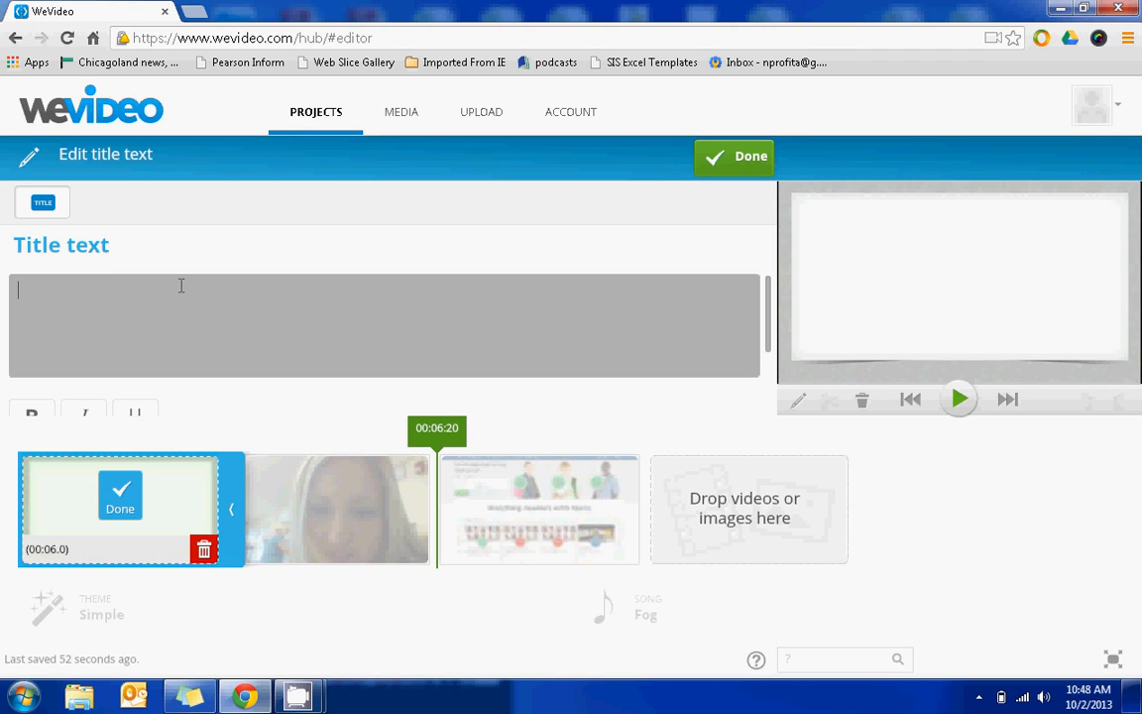
text(T)
key(BackSpace)
text(O)
key(BackSpace)
text(My Sample F)
key(BackSpace)
text(Video)
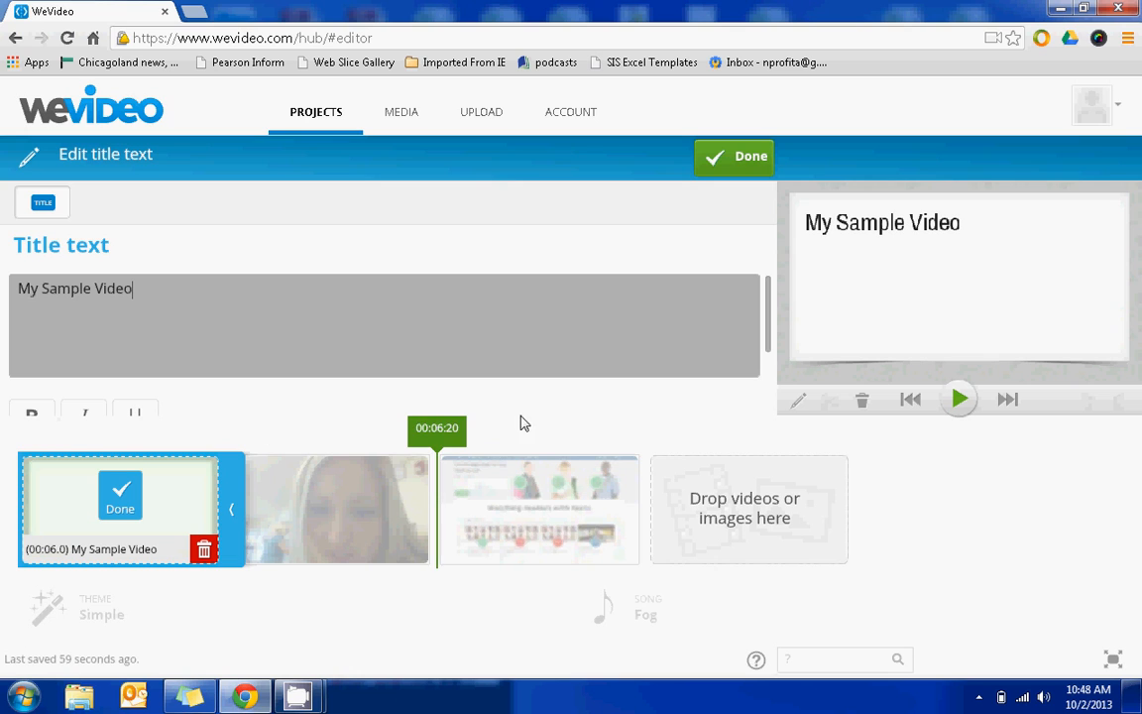
Step: Finish editing the title clip and preview the storyboard video from its beginning
click(719, 171)
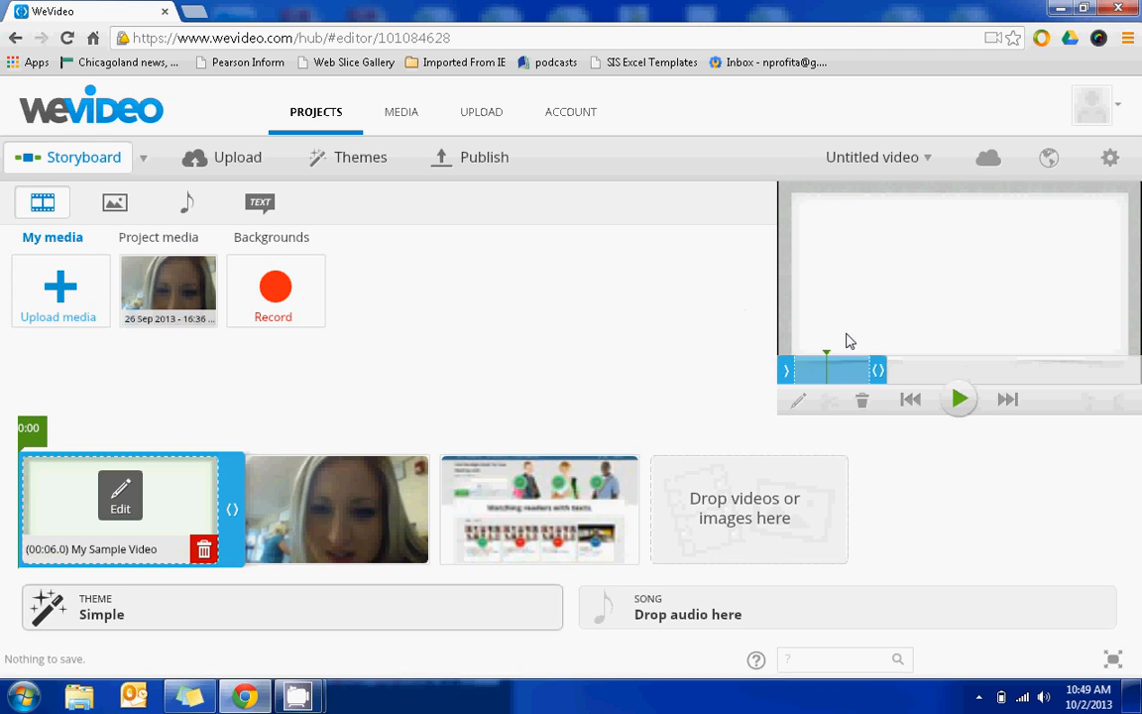
drag(29, 463, 18, 449)
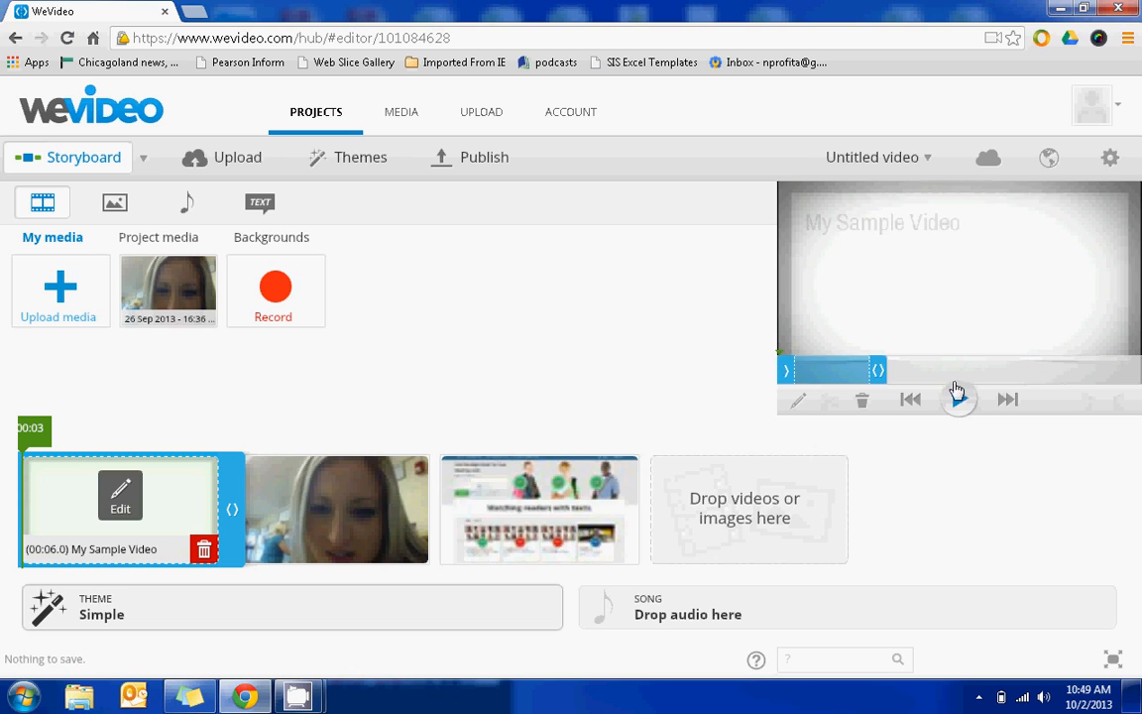
click(957, 395)
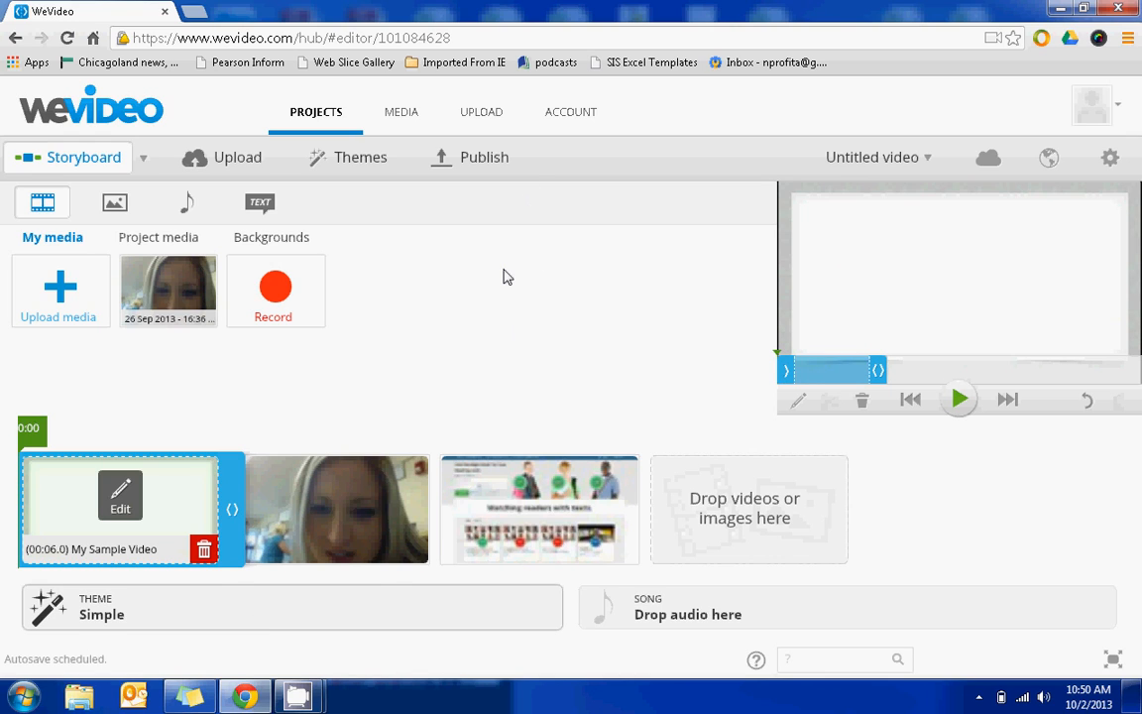
Step: Start publishing and replace the suggested video title with the creator's first name in possessive form followed by "Project"
click(483, 167)
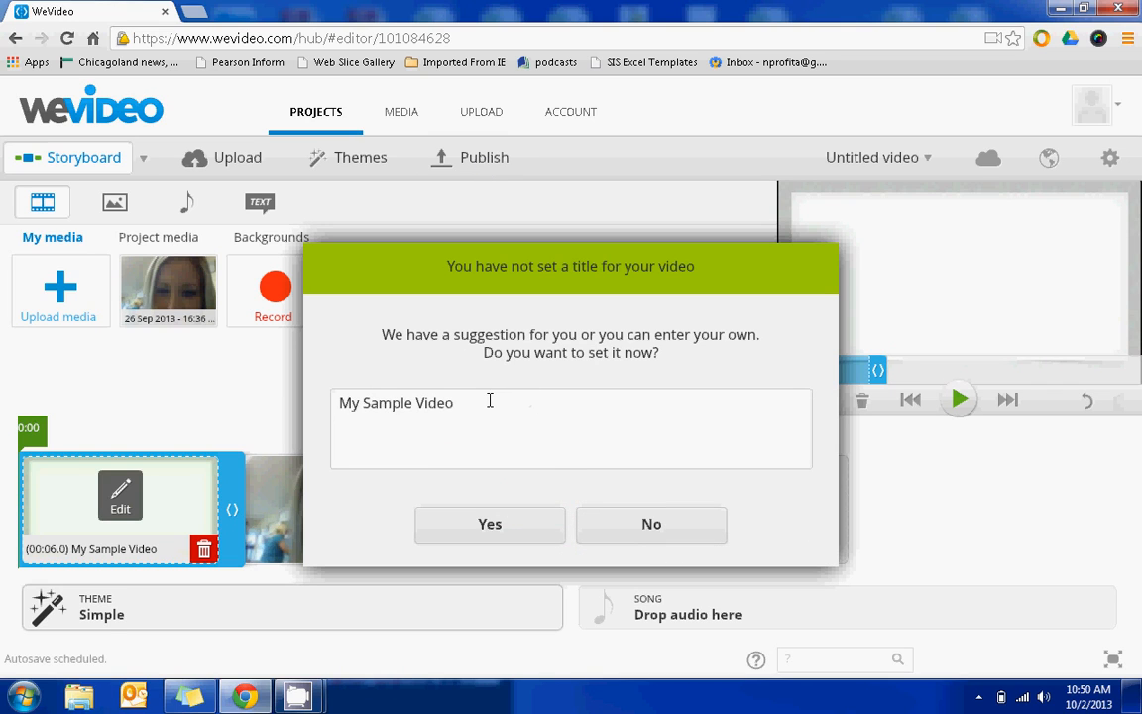
drag(490, 400, 311, 387)
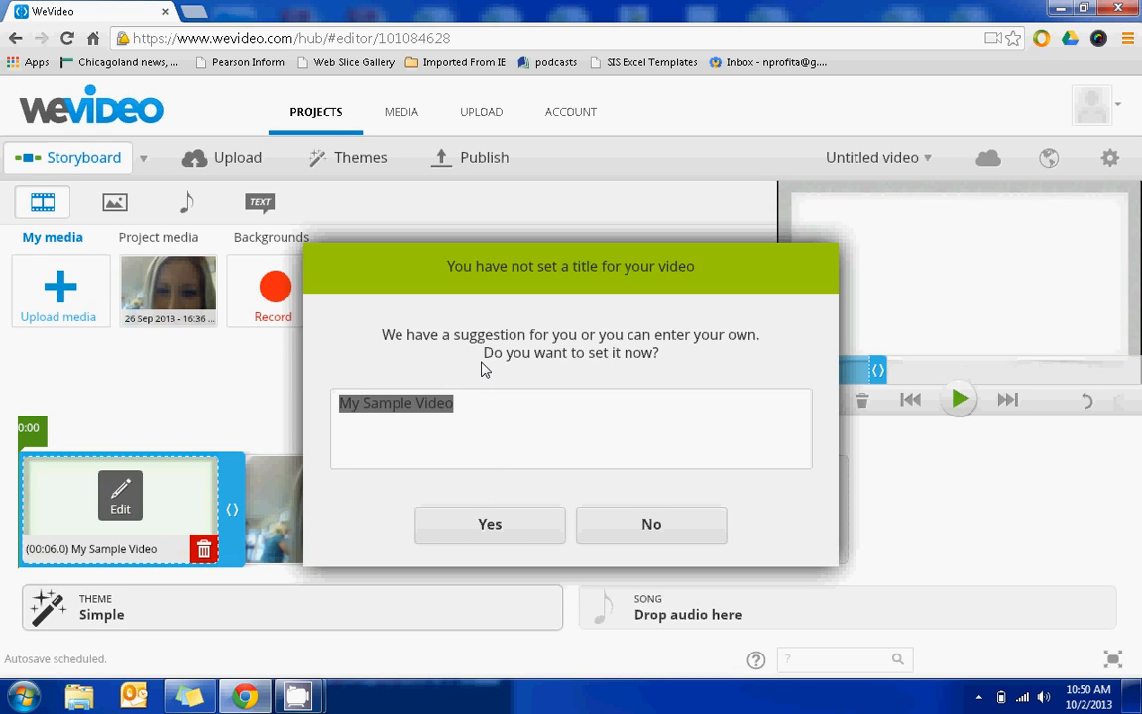
text(Natalie's Project)
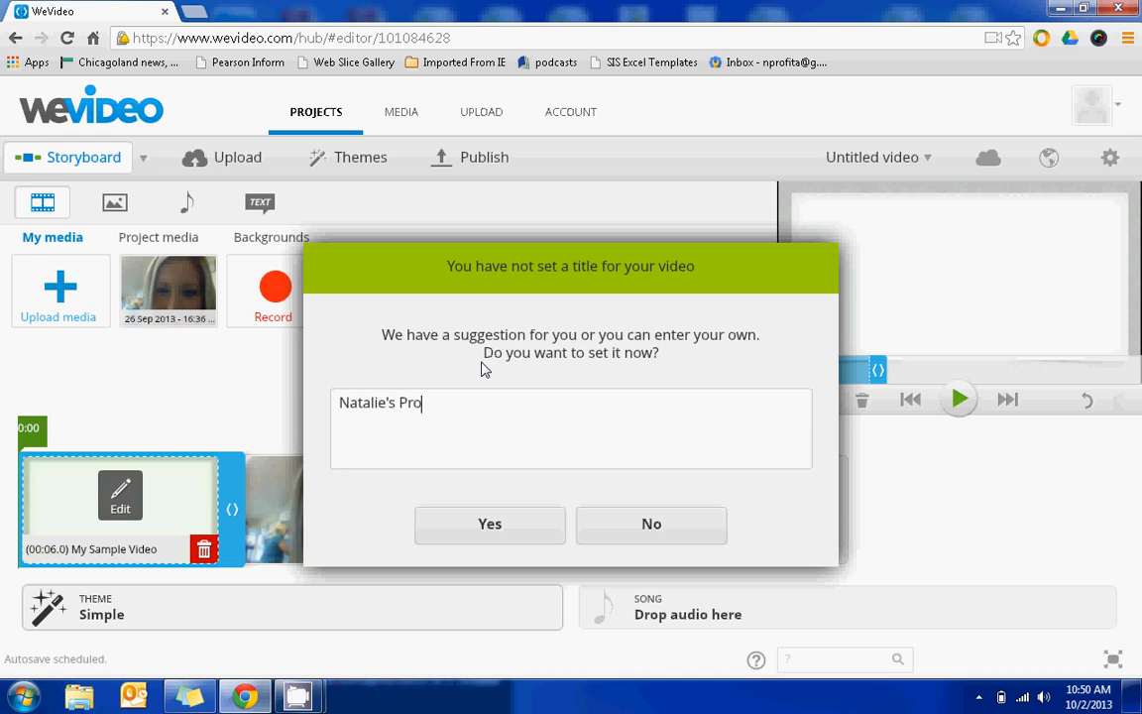
click(516, 528)
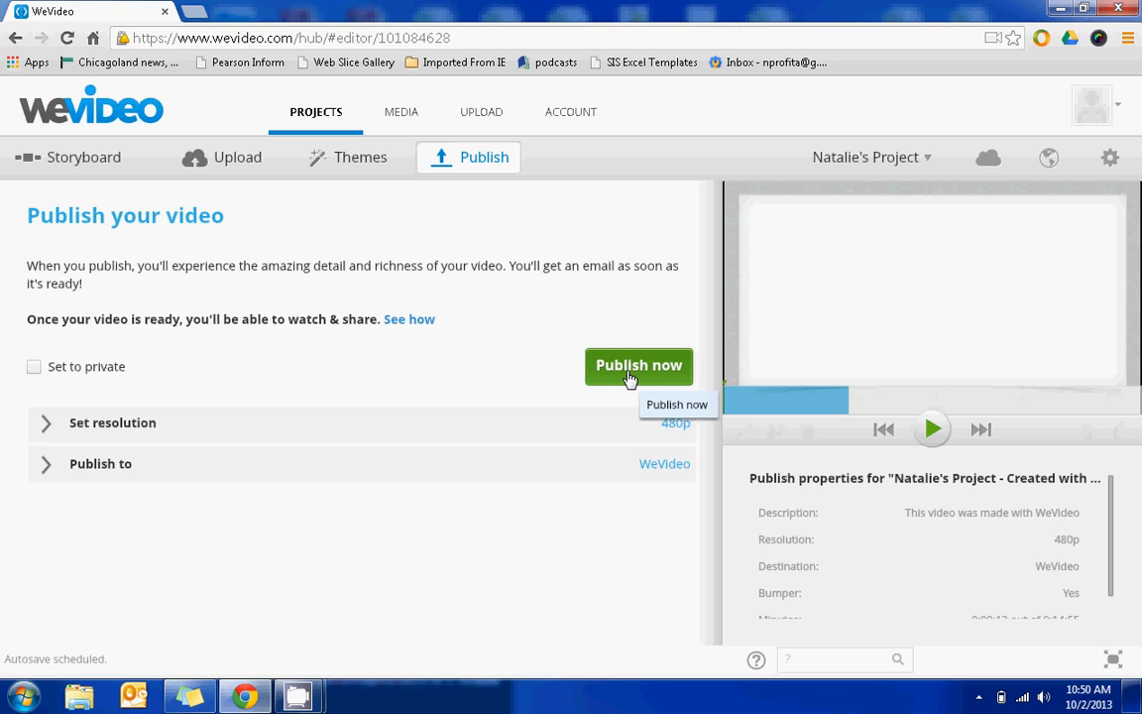
Step: Add Google Drive as a destination alongside WeVideo and publish the video at the free 480p resolution
click(119, 464)
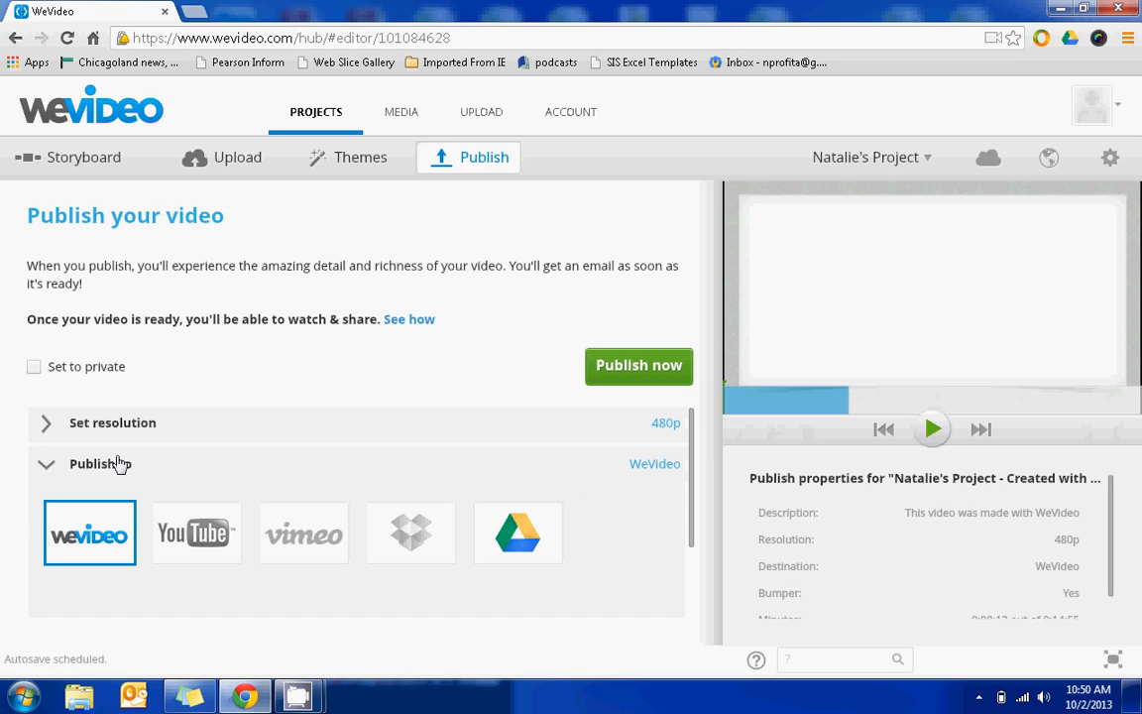
click(515, 544)
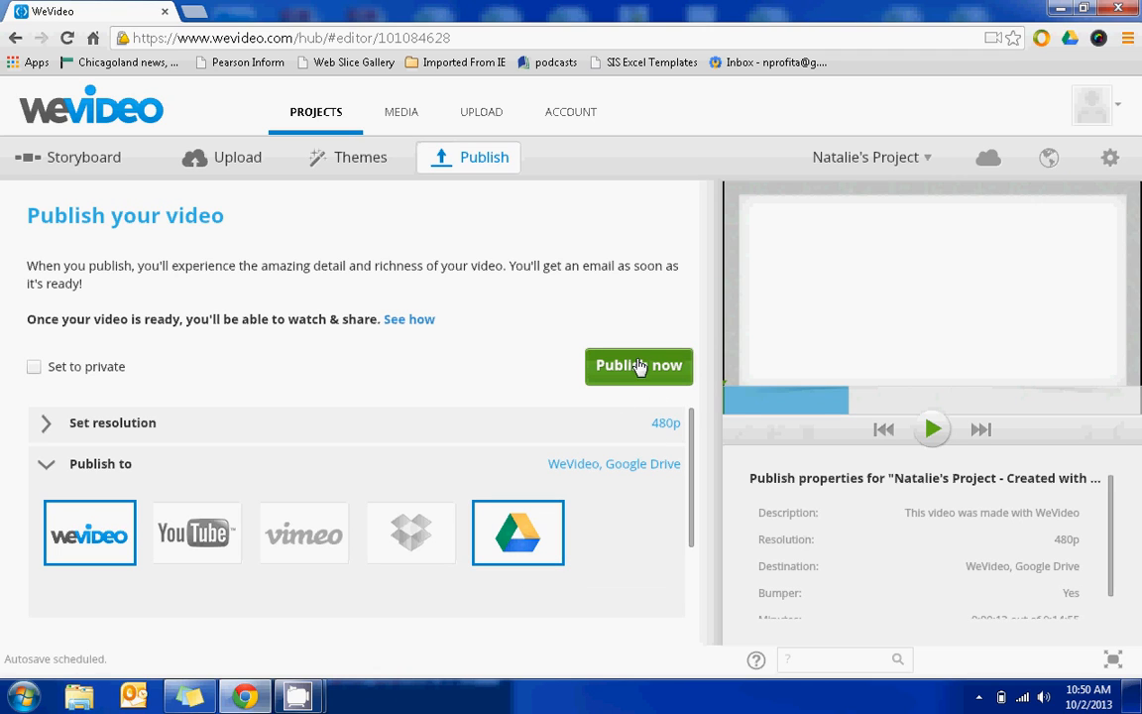
click(117, 426)
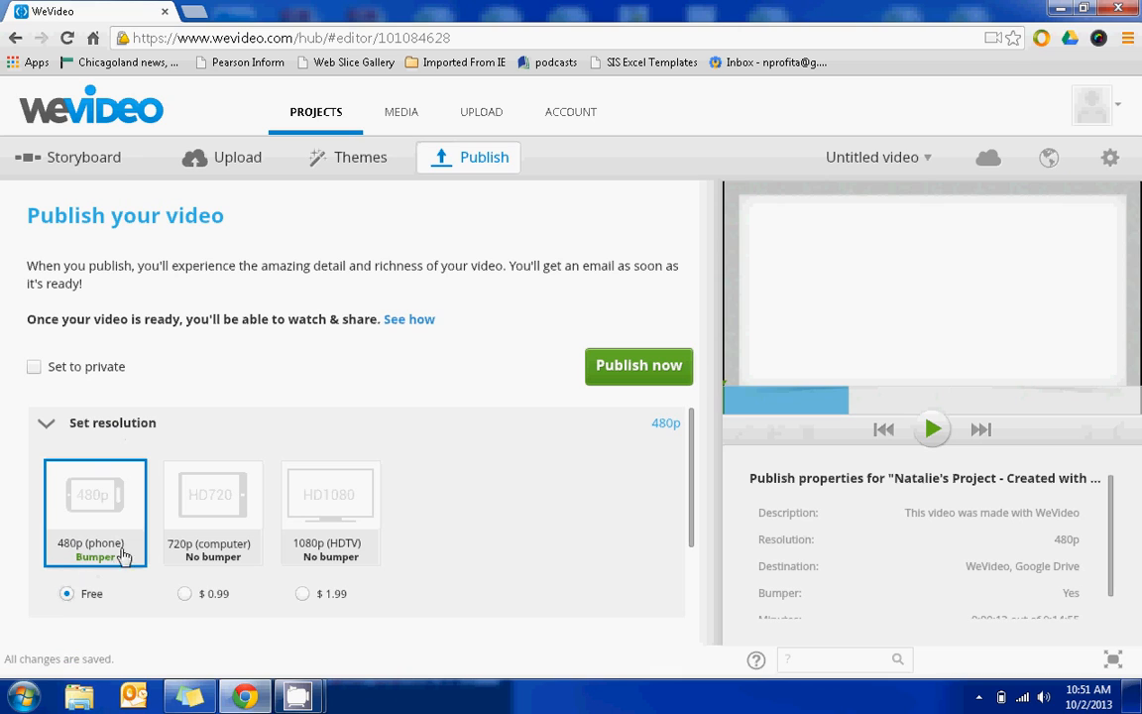
click(112, 430)
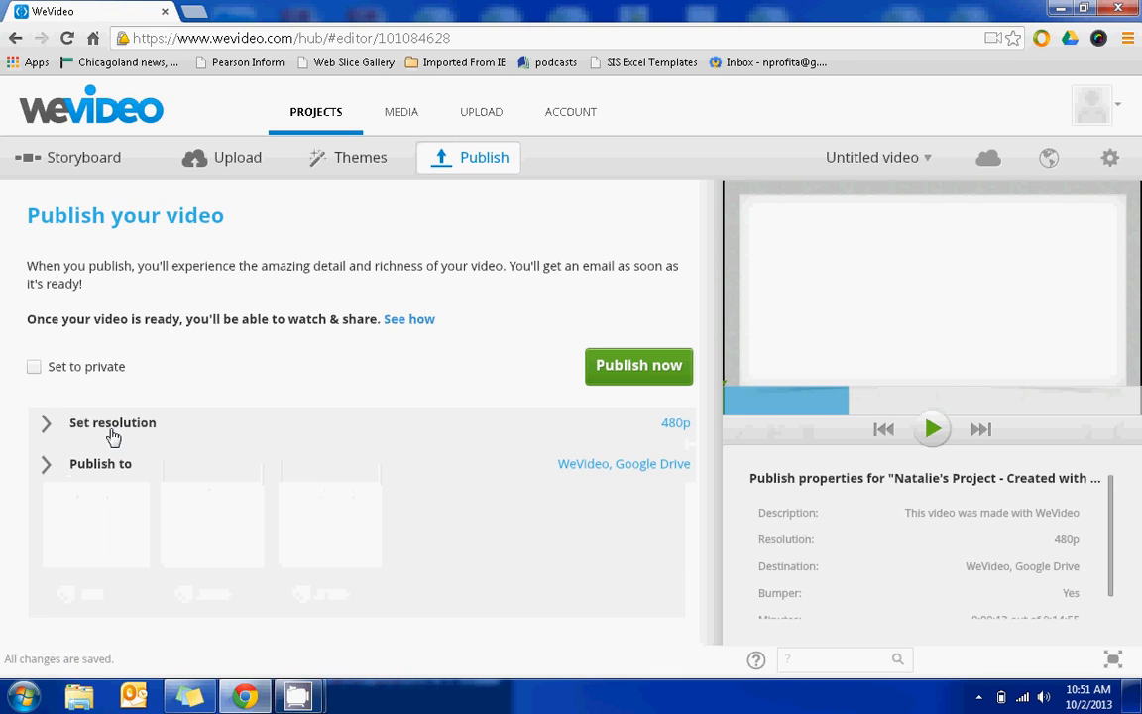
click(639, 366)
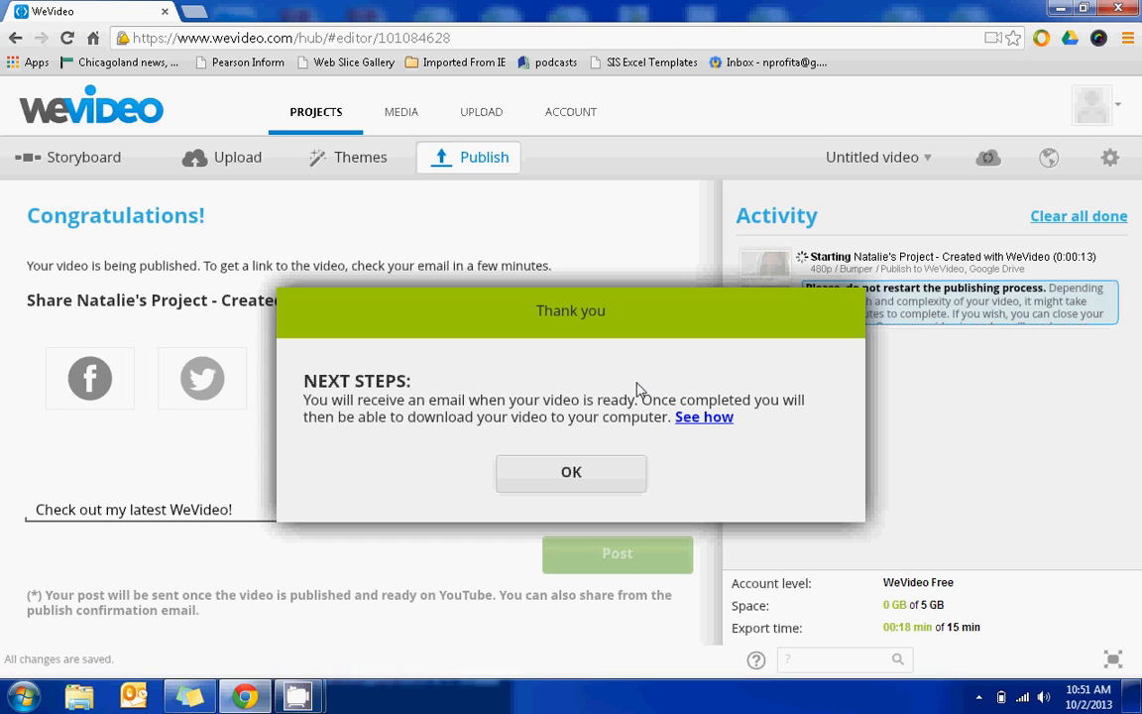
click(585, 474)
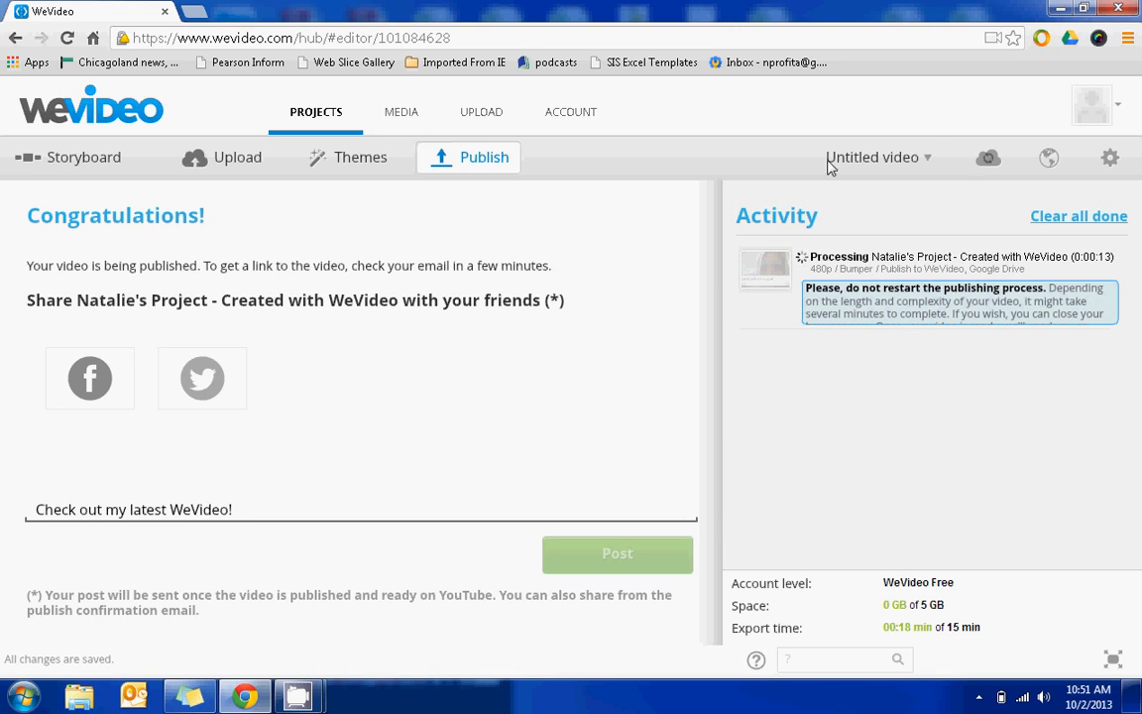